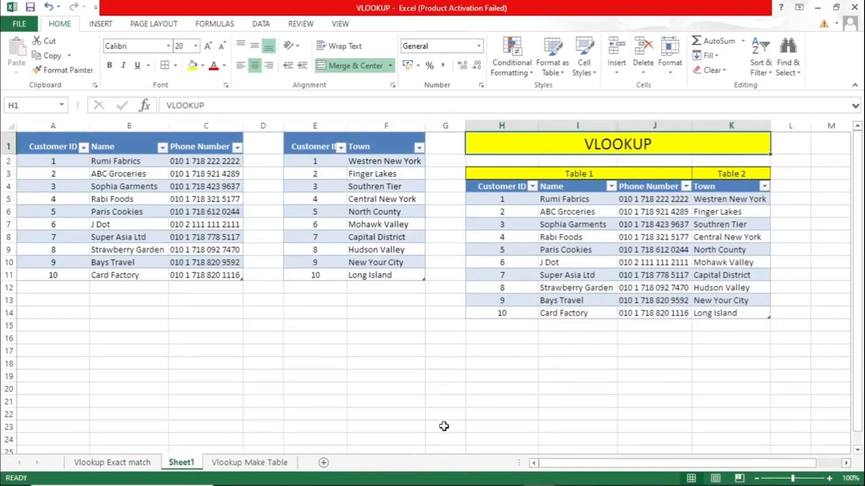
{"action": "left_click", "coordinate": [26, 25]}
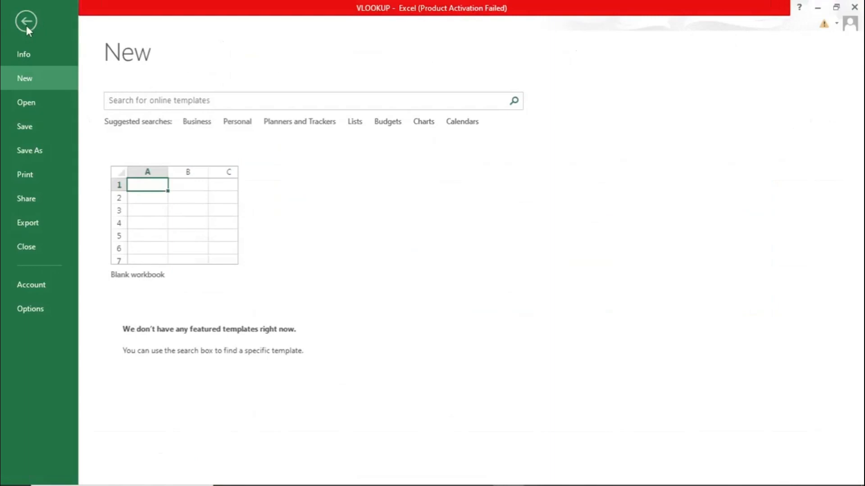
{"action": "left_click", "coordinate": [25, 21]}
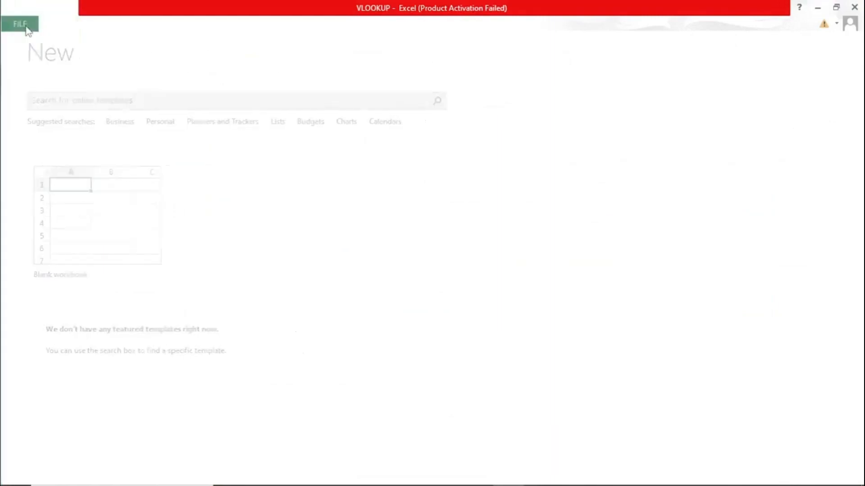
Clear the Customer ID lookup value in cell F2 of the Vlookup Exact match sheet.
{"action": "left_click", "coordinate": [243, 226]}
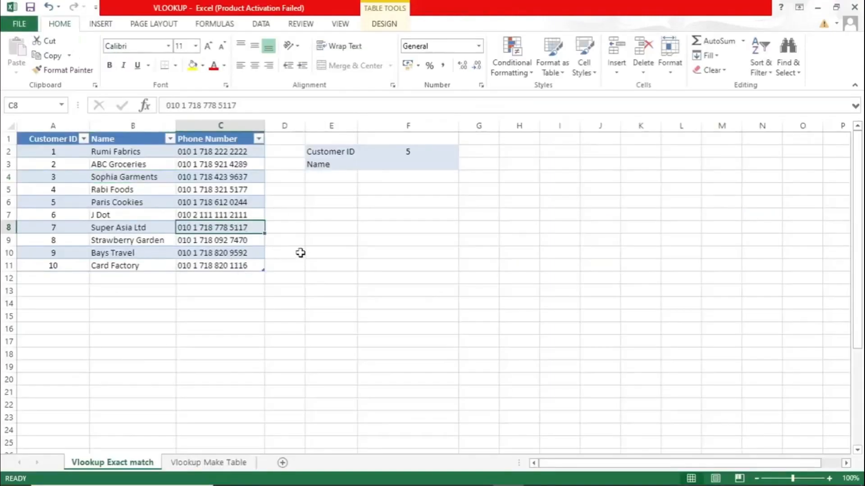
{"action": "left_click", "coordinate": [403, 152]}
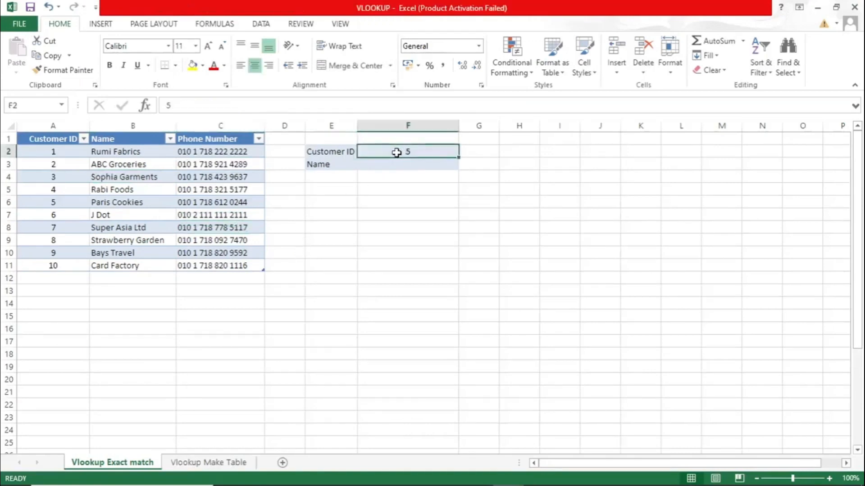
{"action": "key", "text": "Delete"}
Examine the customer table's extent and its Customer ID, Name and Phone Number columns.
{"action": "left_click", "coordinate": [210, 264]}
{"action": "key", "text": "ctrl+a"}
{"action": "key", "text": "ctrl+a"}
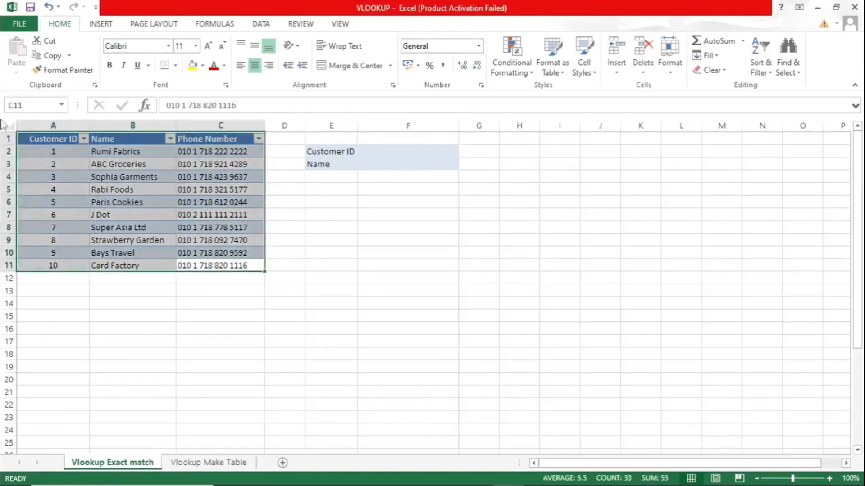
{"action": "left_click", "coordinate": [115, 179]}
{"action": "left_click", "coordinate": [53, 139]}
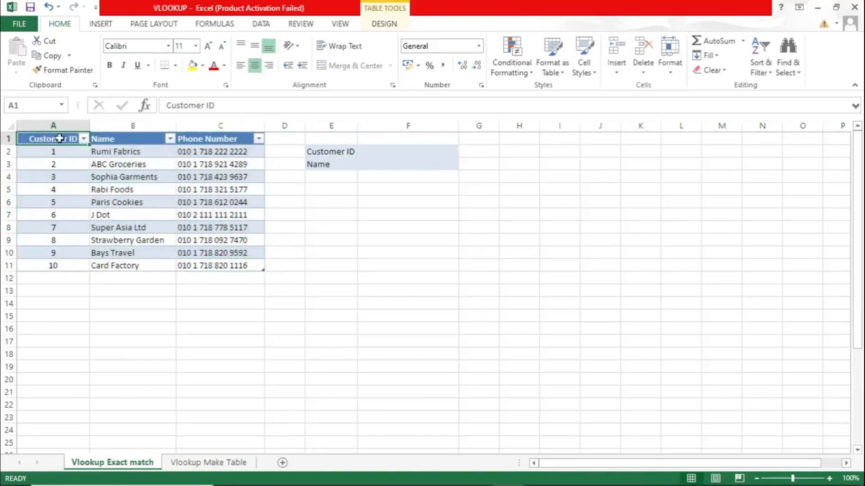
{"action": "double_click", "coordinate": [62, 140]}
{"action": "left_click", "coordinate": [63, 152]}
{"action": "left_click_drag", "start_coordinate": [76, 151], "coordinate": [76, 271]}
{"action": "left_click", "coordinate": [141, 140]}
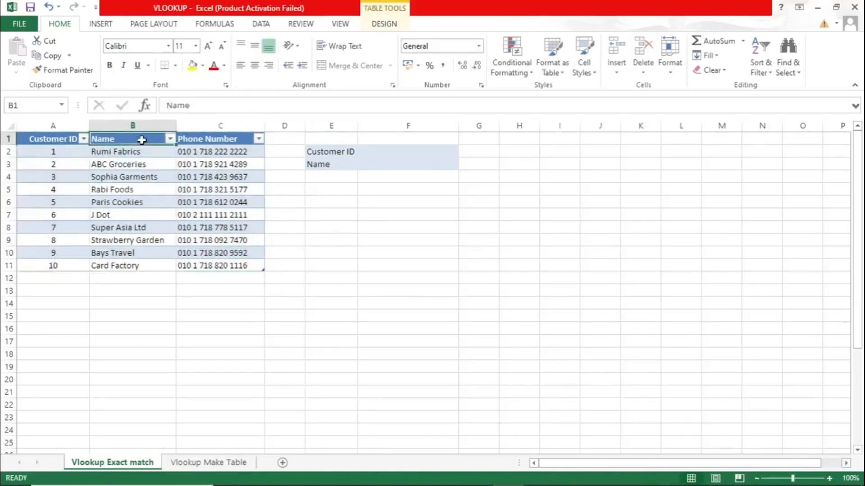
{"action": "left_click_drag", "start_coordinate": [143, 140], "coordinate": [136, 266]}
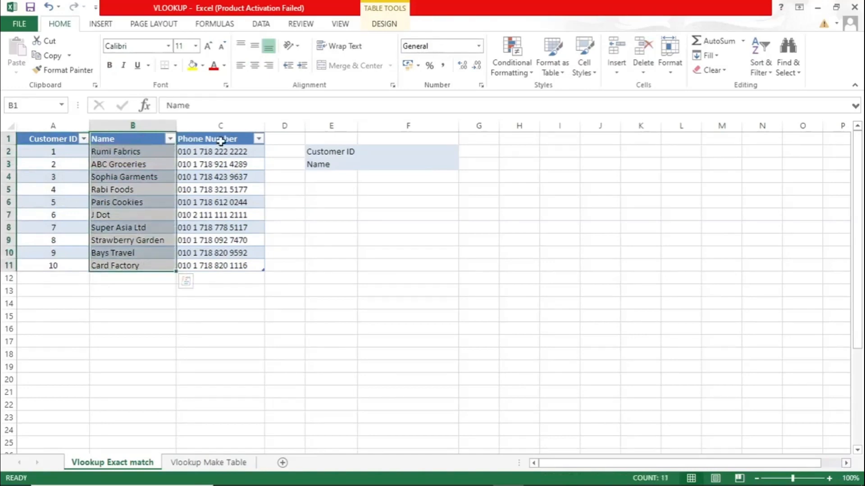
{"action": "left_click_drag", "start_coordinate": [226, 139], "coordinate": [216, 266]}
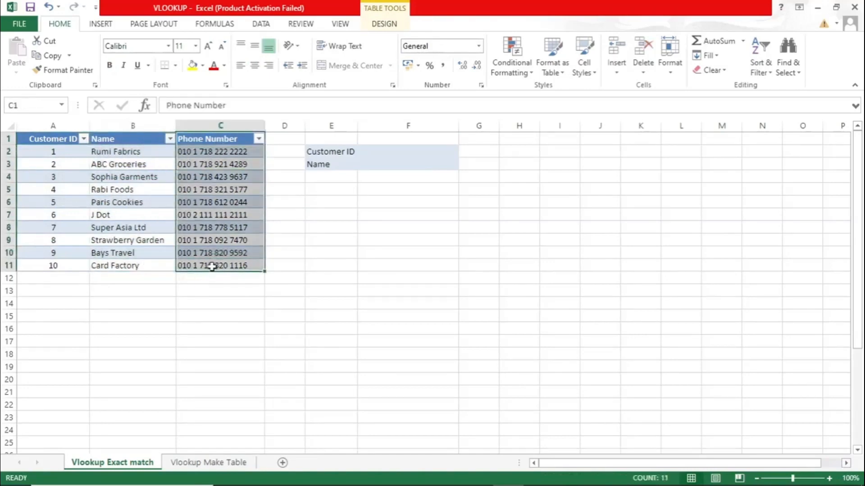
Enter 5 as the Customer ID lookup value in cell F2.
{"action": "left_click", "coordinate": [390, 153]}
{"action": "left_click_drag", "start_coordinate": [330, 155], "coordinate": [386, 168]}
{"action": "left_click", "coordinate": [343, 151]}
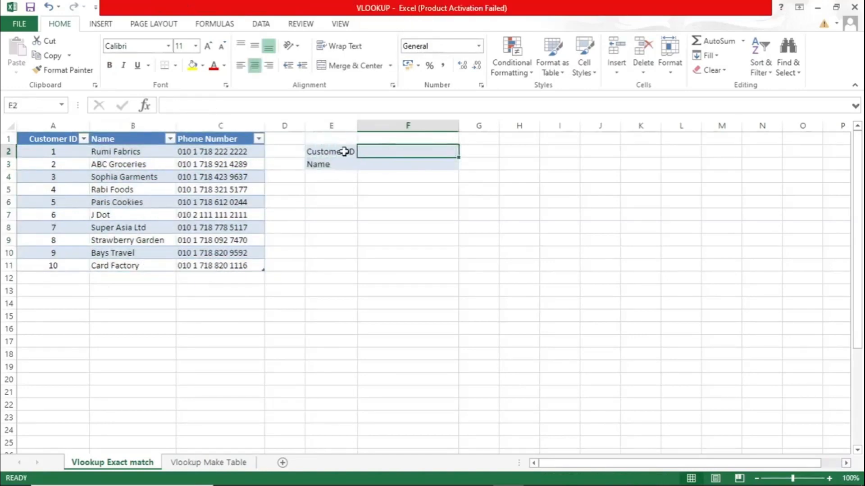
{"action": "key", "text": "Tab"}
{"action": "type", "text": "5"}
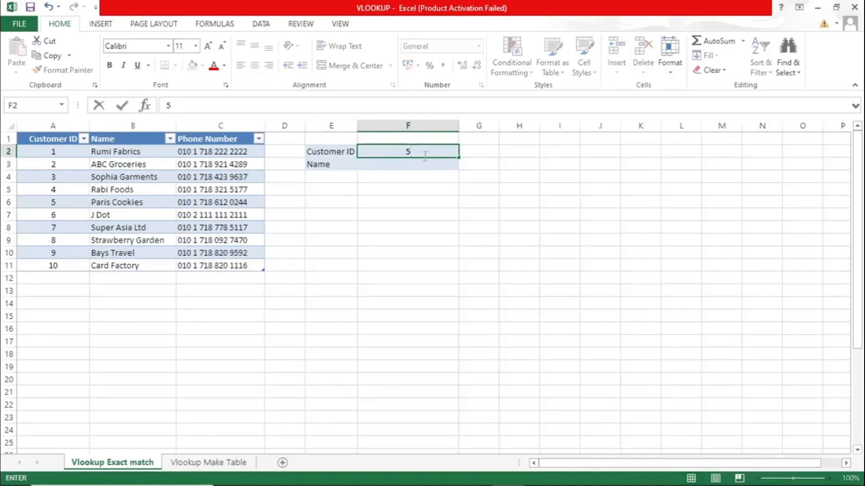
{"action": "key", "text": "Return"}
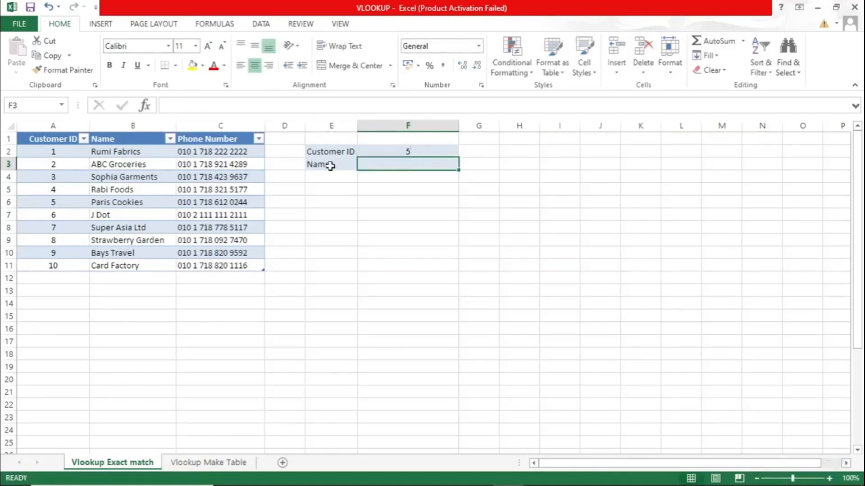
Compare the Name result cell F3 with the customer table's row for Customer ID 5.
{"action": "left_click_drag", "start_coordinate": [330, 166], "coordinate": [403, 165]}
{"action": "left_click", "coordinate": [403, 166]}
{"action": "left_click_drag", "start_coordinate": [67, 201], "coordinate": [139, 200]}
{"action": "left_click", "coordinate": [160, 203]}
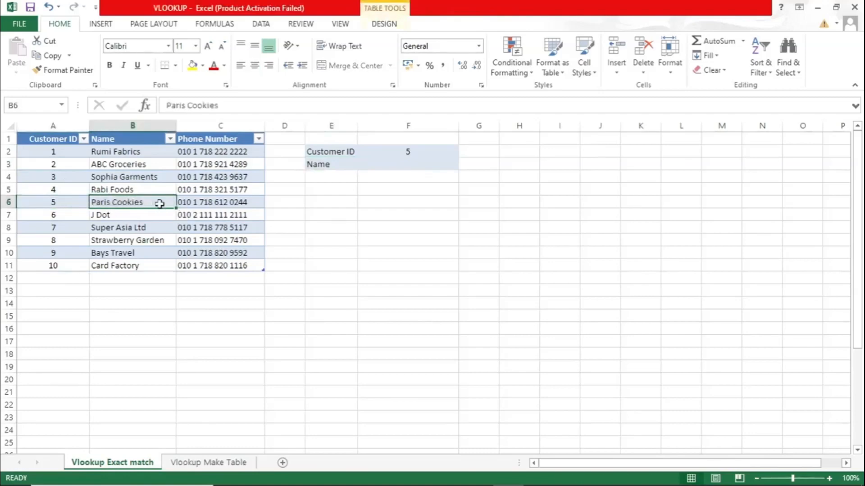
{"action": "left_click", "coordinate": [405, 164]}
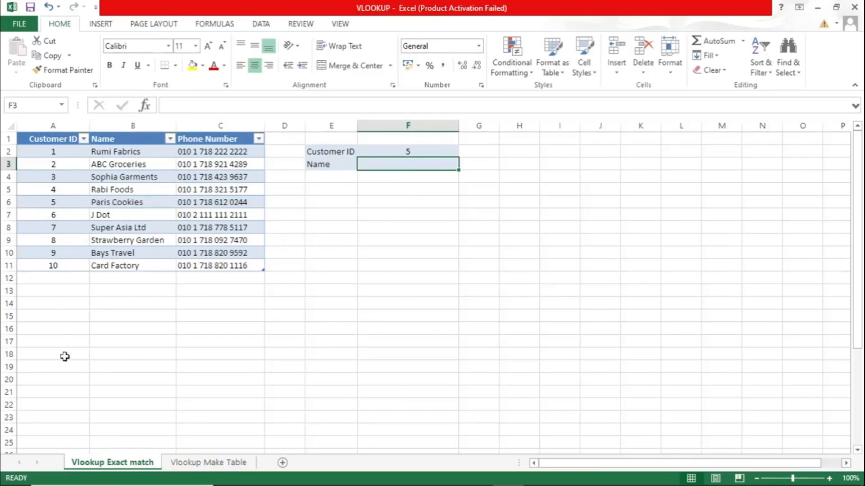
Examine the Customer ID column's placement as the table's first column and the order of its values in A2:A11.
{"action": "left_click", "coordinate": [52, 152]}
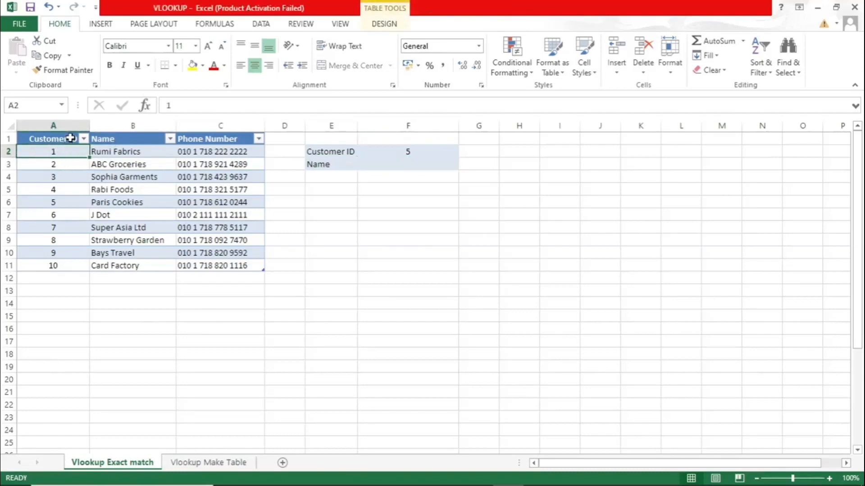
{"action": "left_click_drag", "start_coordinate": [70, 138], "coordinate": [65, 264]}
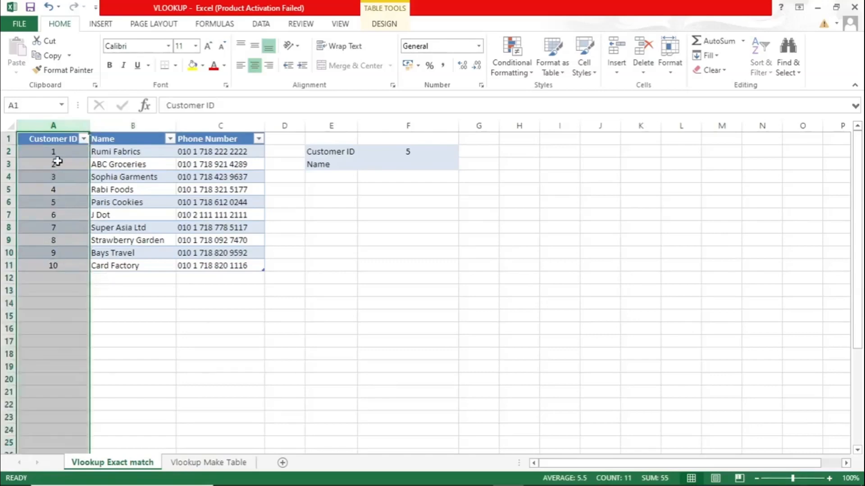
{"action": "left_click", "coordinate": [58, 163]}
{"action": "left_click", "coordinate": [67, 143]}
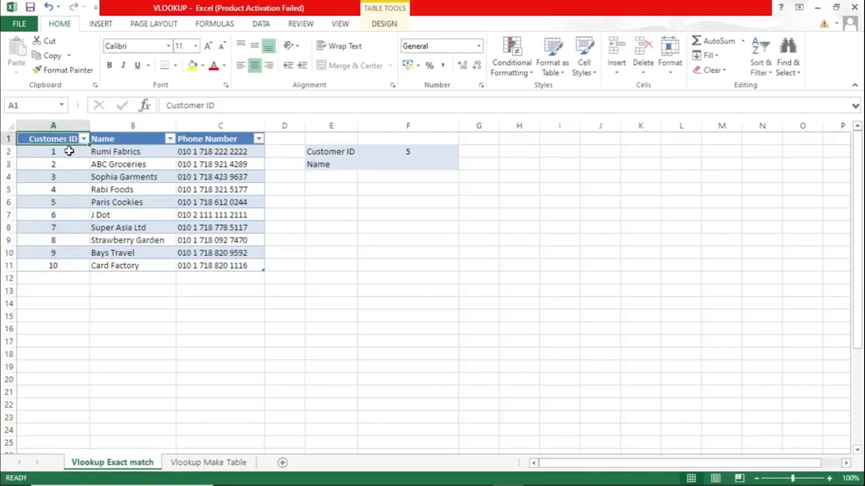
{"action": "left_click", "coordinate": [69, 151]}
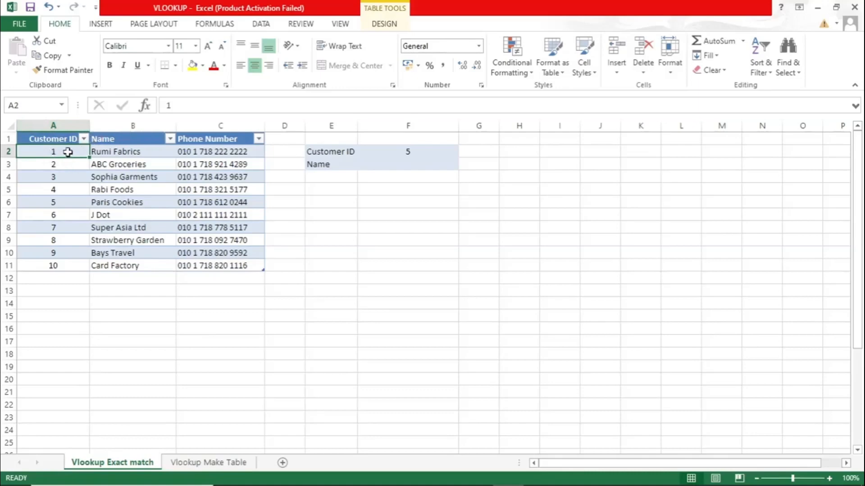
{"action": "left_click_drag", "start_coordinate": [68, 152], "coordinate": [67, 265]}
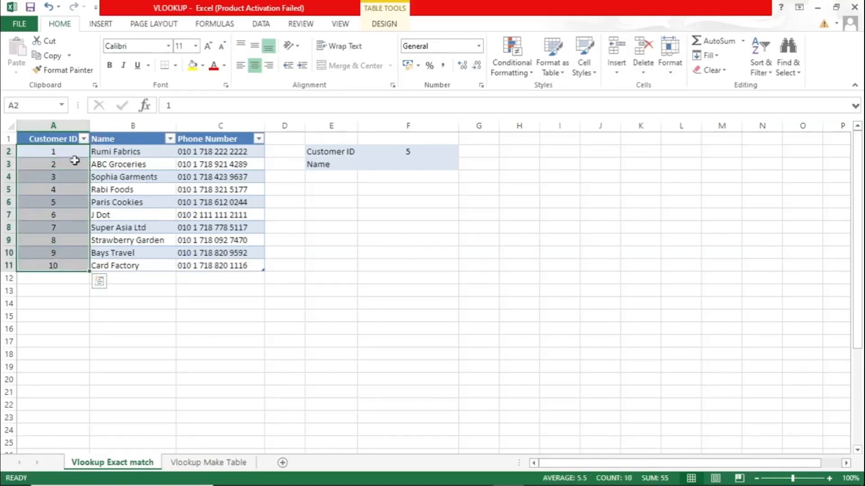
{"action": "left_click", "coordinate": [108, 165]}
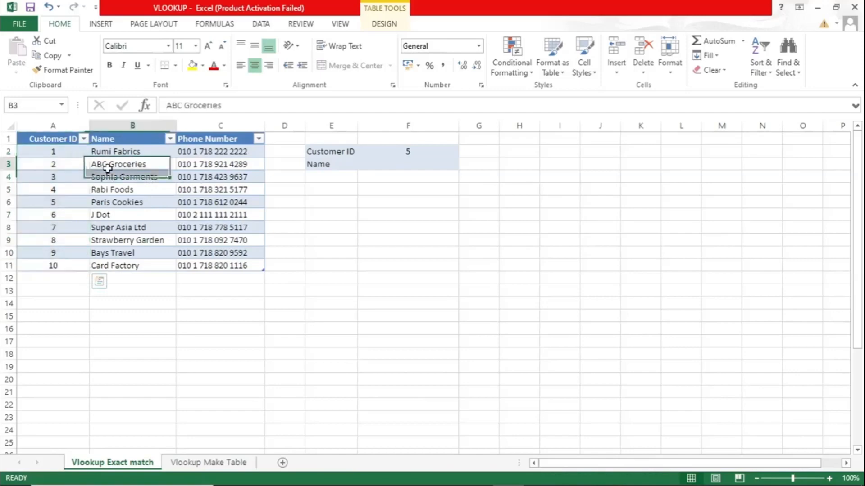
{"action": "left_click", "coordinate": [66, 127]}
{"action": "left_click", "coordinate": [65, 167]}
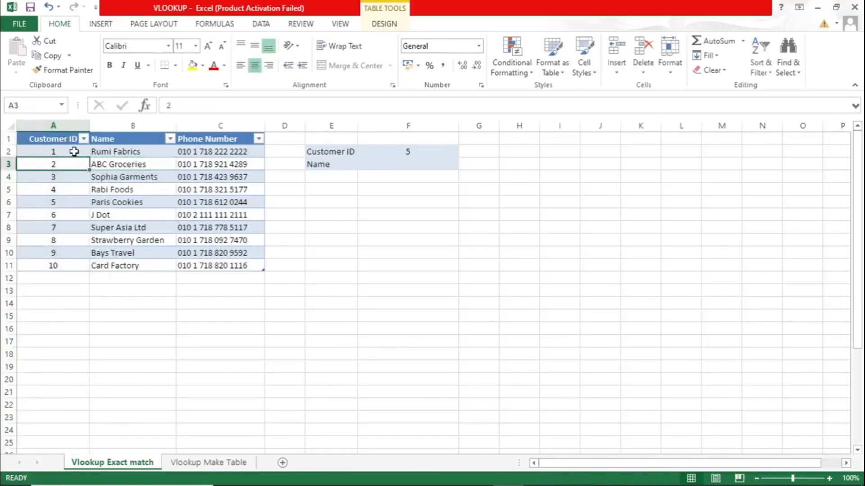
{"action": "left_click", "coordinate": [74, 152]}
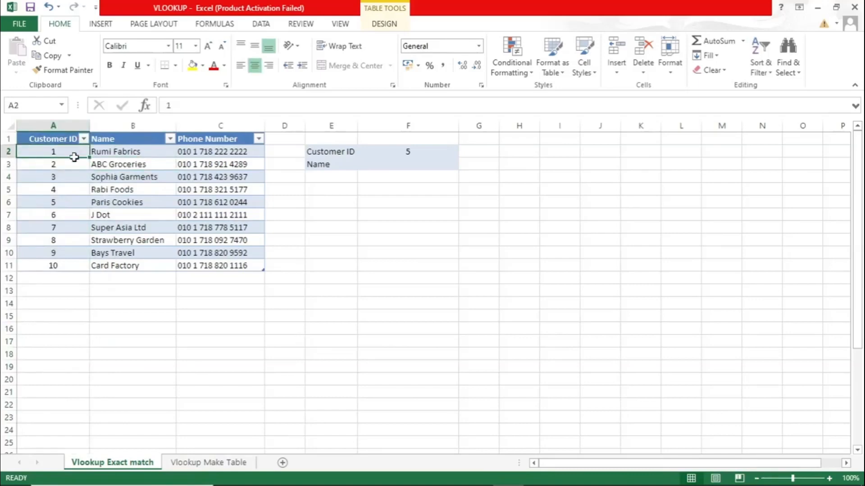
{"action": "left_click_drag", "start_coordinate": [73, 157], "coordinate": [86, 253]}
{"action": "left_click", "coordinate": [80, 189]}
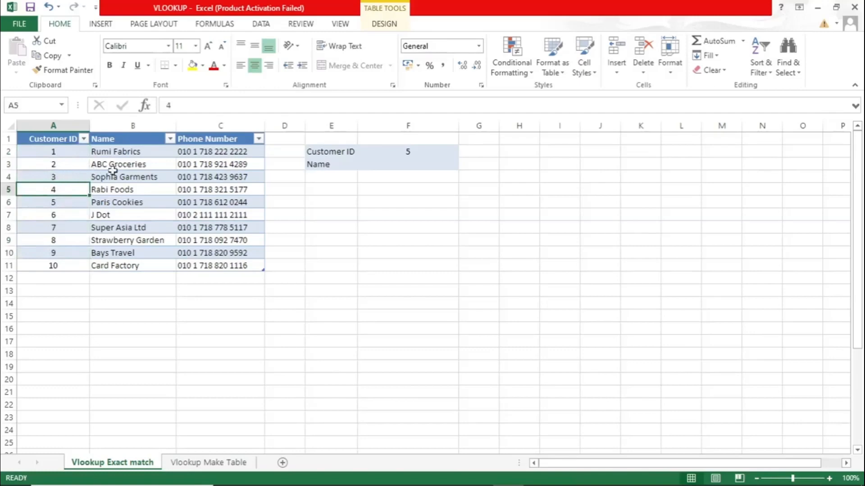
{"action": "left_click", "coordinate": [61, 139]}
{"action": "left_click", "coordinate": [63, 151]}
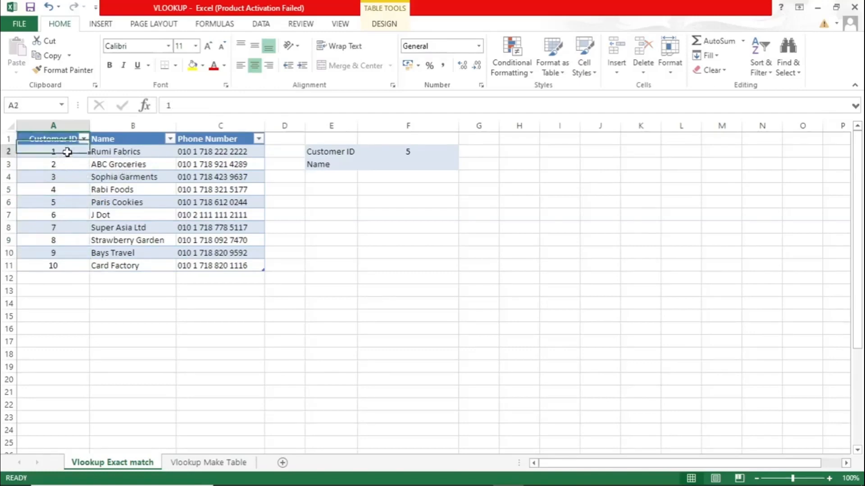
{"action": "left_click", "coordinate": [68, 202]}
{"action": "left_click", "coordinate": [69, 252]}
{"action": "left_click", "coordinate": [69, 266]}
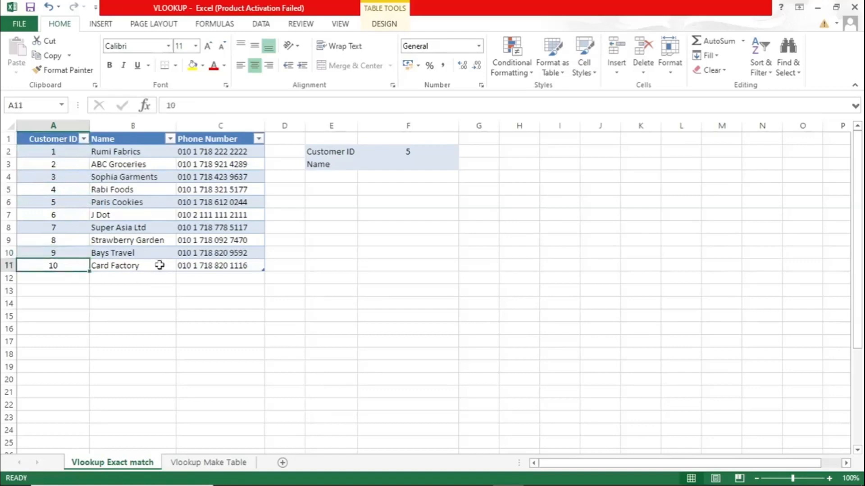
{"action": "left_click", "coordinate": [71, 210]}
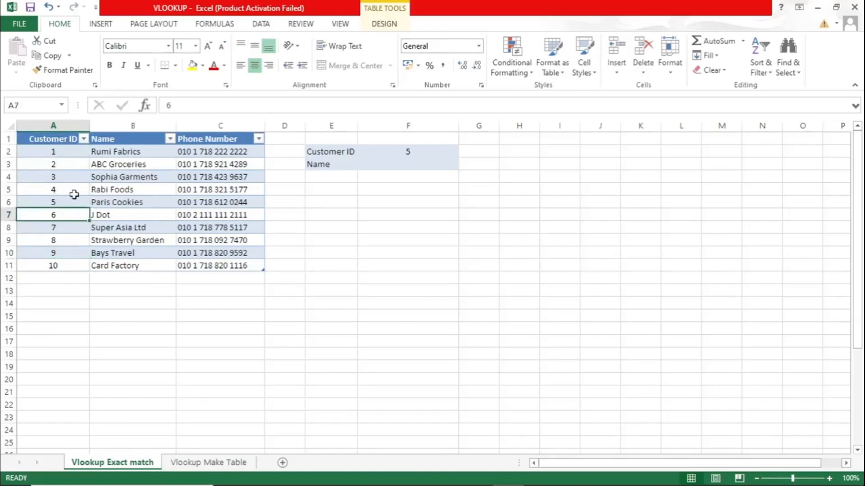
Sort the separate list of company names in B31:B36 from A to Z.
{"action": "scroll", "coordinate": [207, 261], "scroll_direction": "down", "scroll_amount": 9}
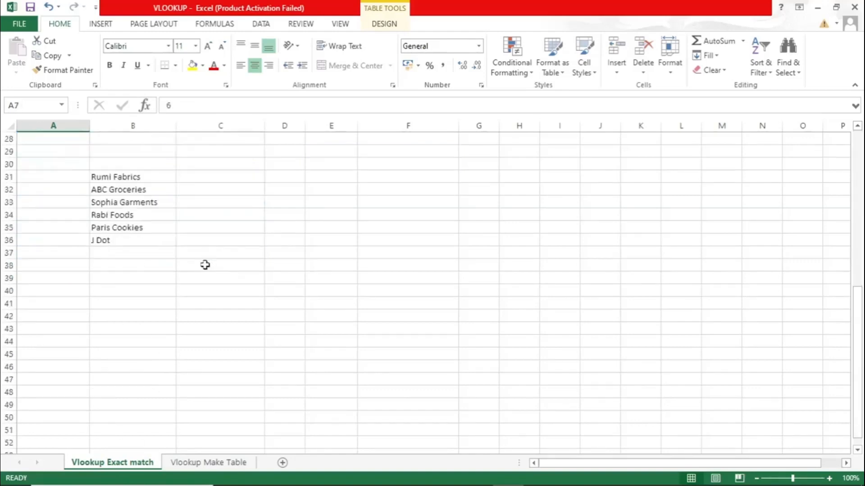
{"action": "left_click_drag", "start_coordinate": [158, 178], "coordinate": [158, 241]}
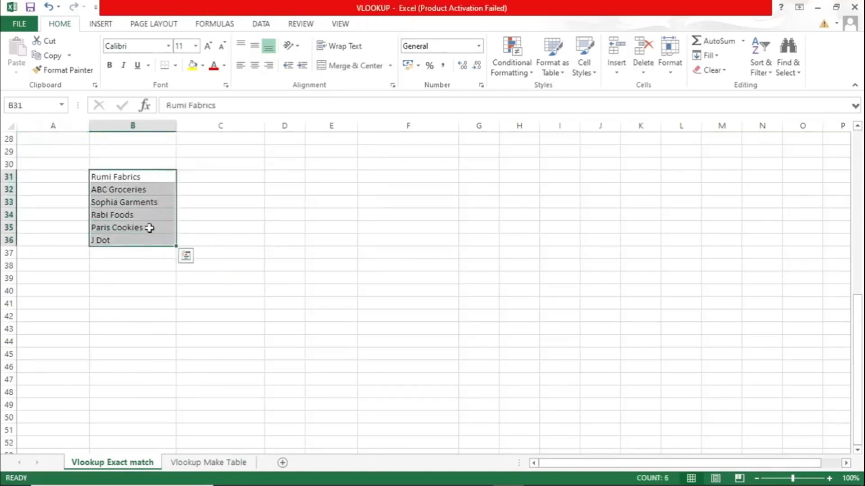
{"action": "right_click", "coordinate": [163, 179]}
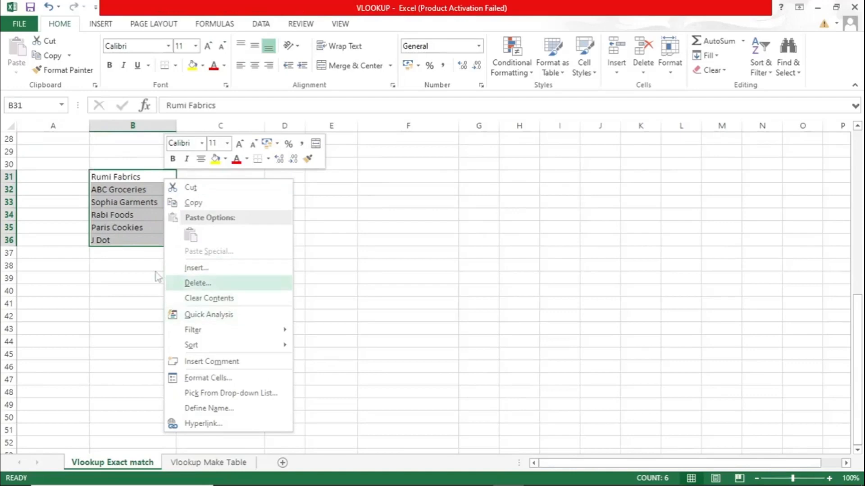
{"action": "key", "text": "Escape"}
{"action": "right_click", "coordinate": [162, 176]}
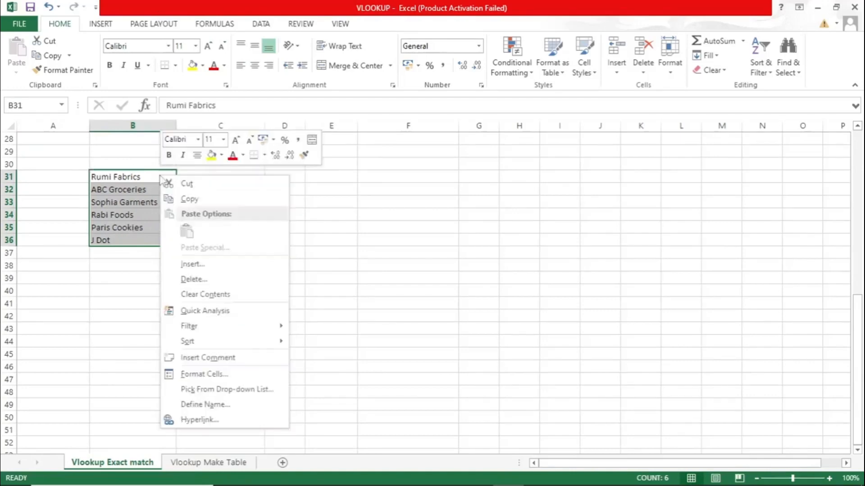
{"action": "mouse_move", "coordinate": [243, 342]}
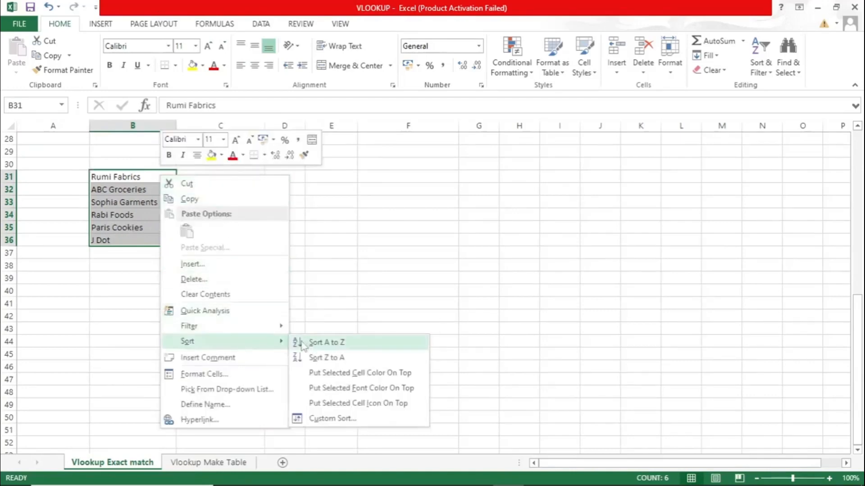
{"action": "left_click", "coordinate": [313, 343]}
Sort the customer table by its Customer ID column using Sort A to Z.
{"action": "scroll", "coordinate": [125, 237], "scroll_direction": "up", "scroll_amount": 9}
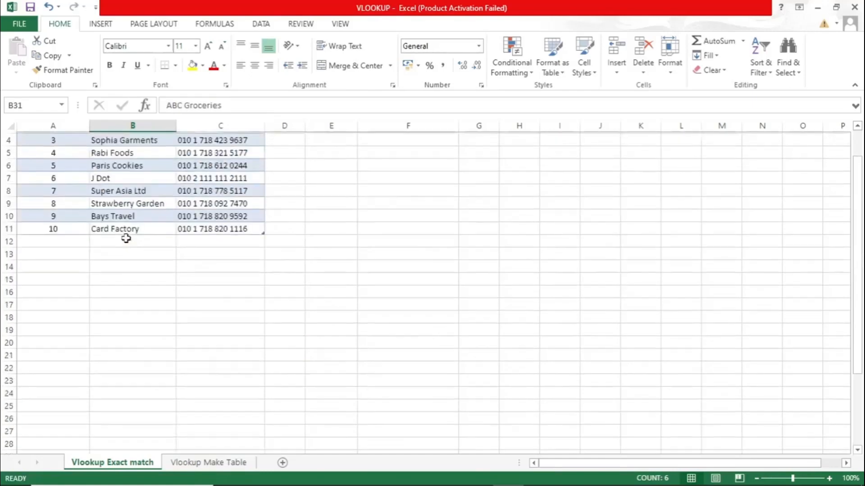
{"action": "left_click", "coordinate": [65, 139]}
{"action": "right_click", "coordinate": [64, 139]}
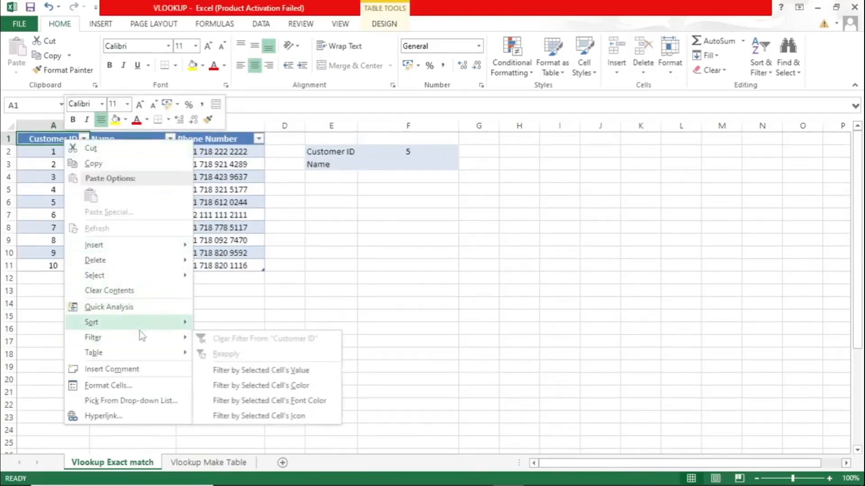
{"action": "mouse_move", "coordinate": [144, 326]}
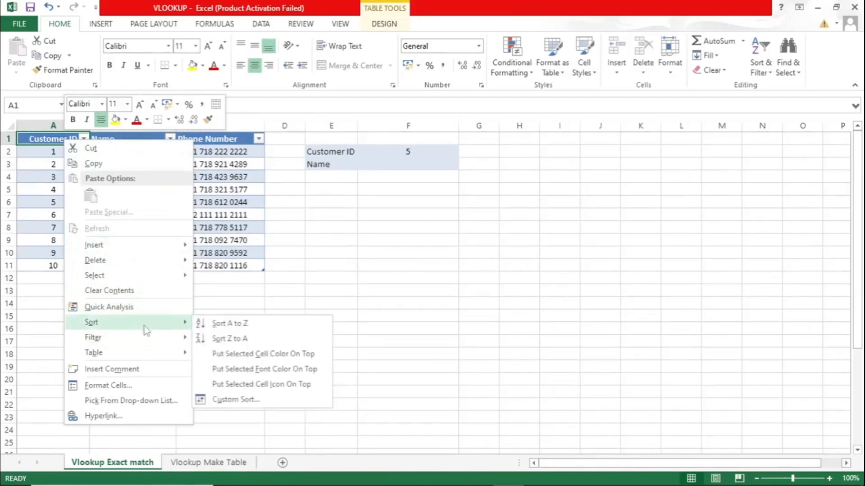
{"action": "left_click", "coordinate": [226, 323]}
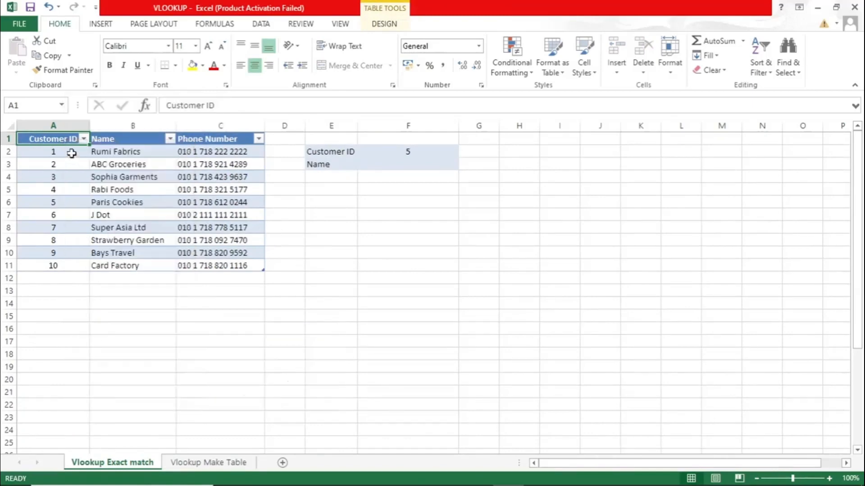
Turn the customer table's header filter off and back on, and check the sort options for its Customer ID column.
{"action": "left_click", "coordinate": [71, 139]}
{"action": "left_click", "coordinate": [262, 25]}
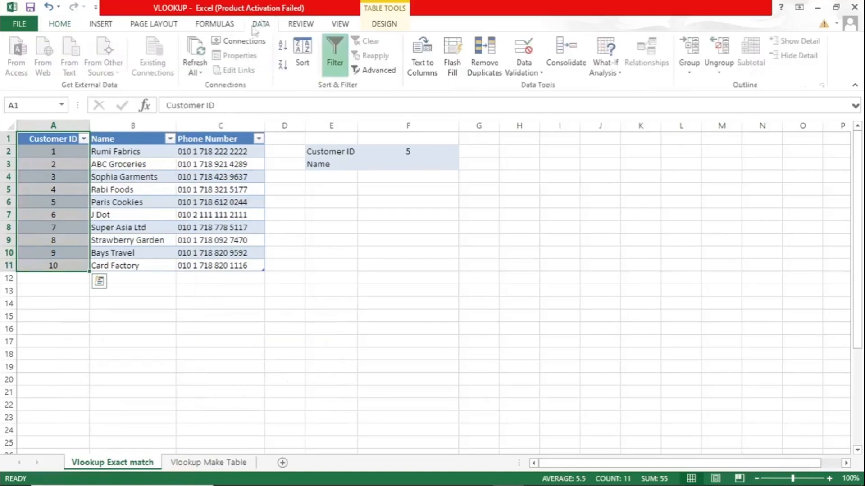
{"action": "left_click", "coordinate": [337, 50]}
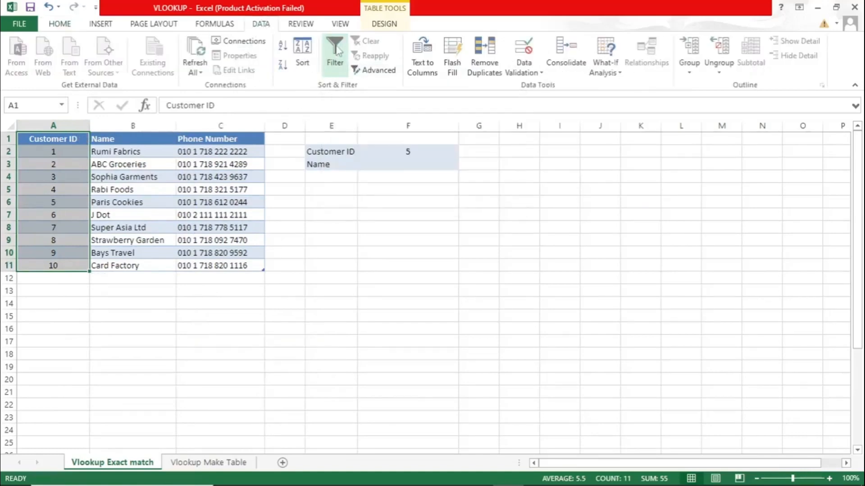
{"action": "left_click", "coordinate": [337, 49]}
{"action": "left_click", "coordinate": [169, 176]}
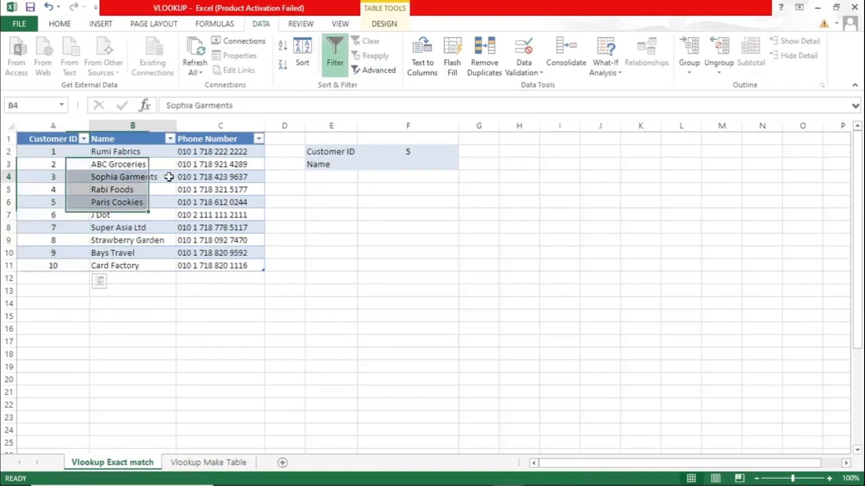
{"action": "left_click", "coordinate": [84, 139]}
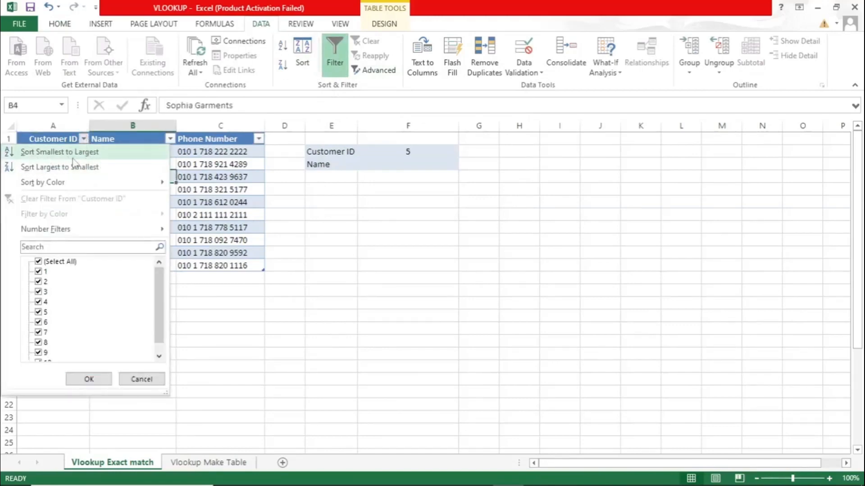
{"action": "left_click", "coordinate": [183, 184]}
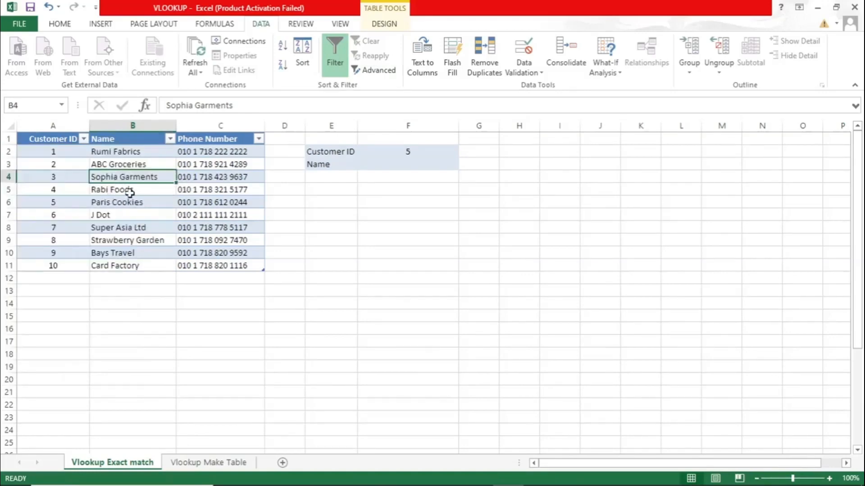
Compare the lookup cells E2:F3 with the customer table's Customer ID column and its row for Customer ID 5.
{"action": "left_click", "coordinate": [344, 154]}
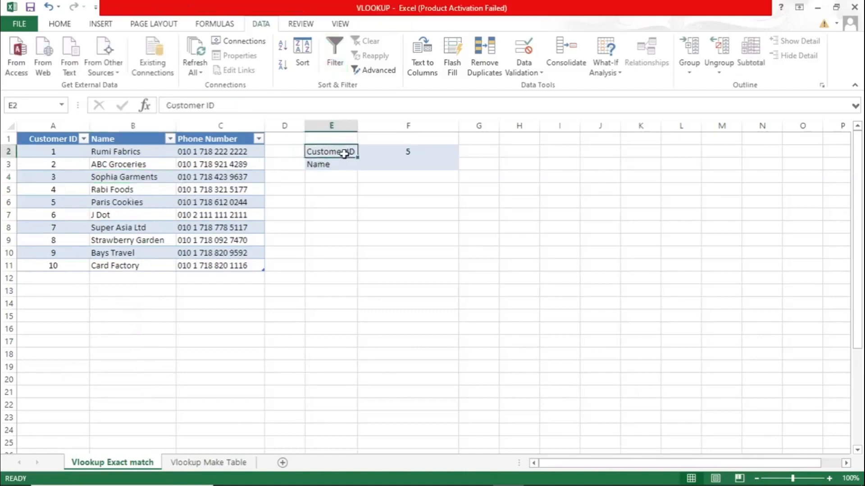
{"action": "left_click_drag", "start_coordinate": [412, 152], "coordinate": [342, 154]}
{"action": "left_click", "coordinate": [324, 151]}
{"action": "left_click", "coordinate": [58, 142]}
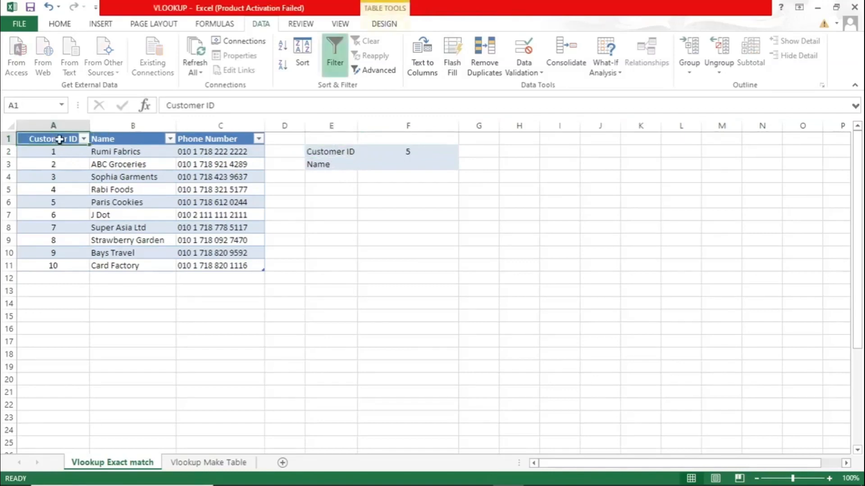
{"action": "left_click_drag", "start_coordinate": [59, 139], "coordinate": [48, 257]}
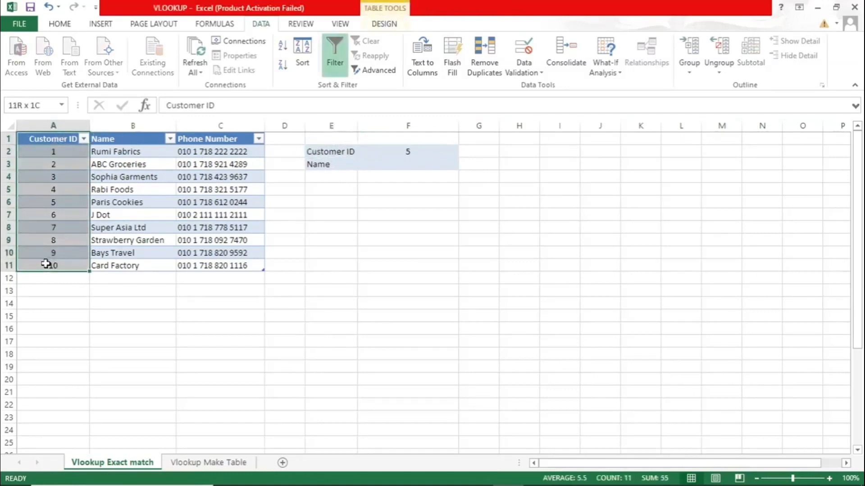
{"action": "left_click", "coordinate": [53, 139]}
{"action": "left_click", "coordinate": [419, 156]}
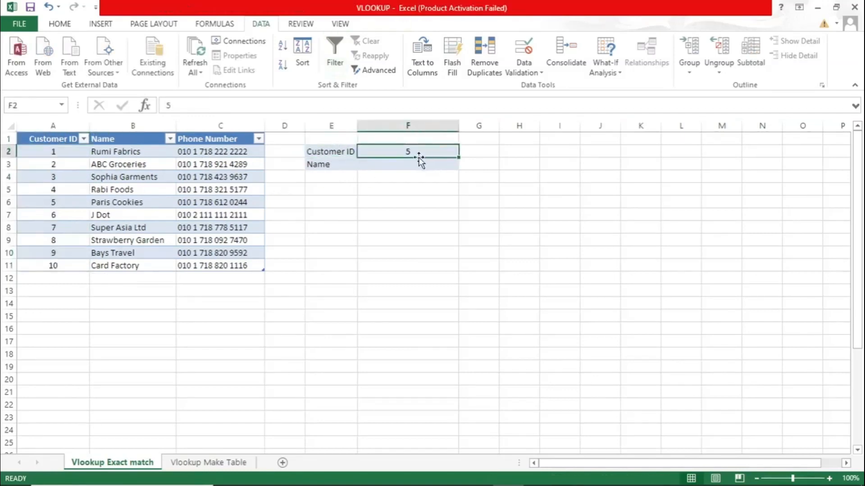
{"action": "left_click", "coordinate": [82, 202]}
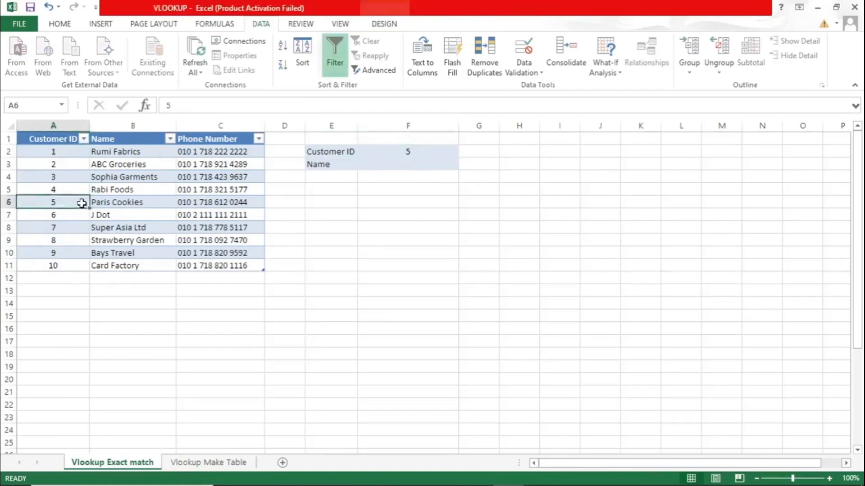
{"action": "left_click", "coordinate": [160, 205]}
{"action": "left_click", "coordinate": [418, 151]}
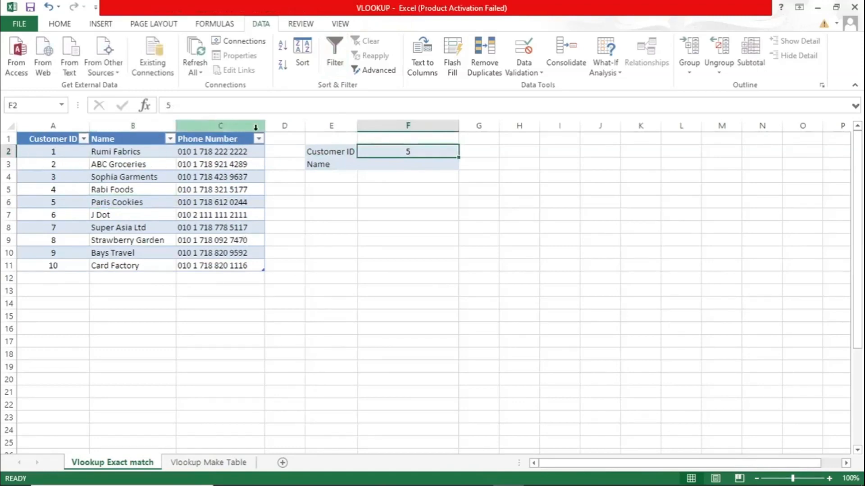
{"action": "left_click", "coordinate": [374, 166]}
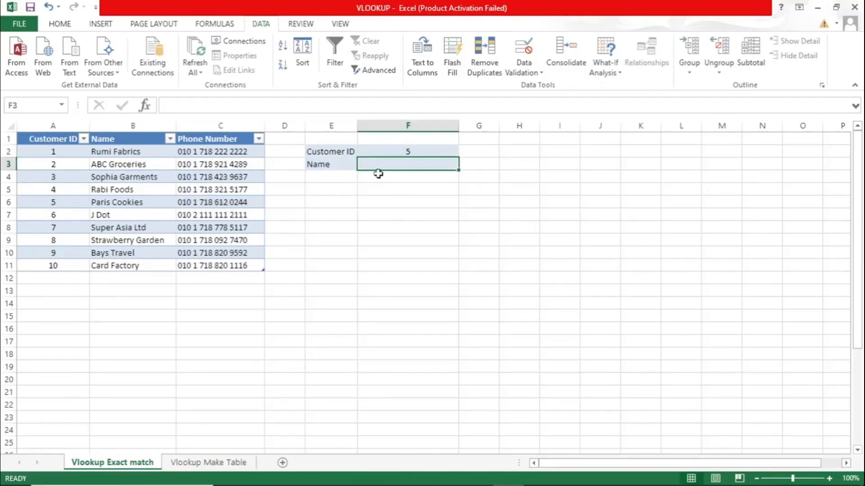
Examine the full extent of the customer table in A1:C11.
{"action": "left_click", "coordinate": [235, 266]}
{"action": "left_click_drag", "start_coordinate": [234, 266], "coordinate": [67, 139]}
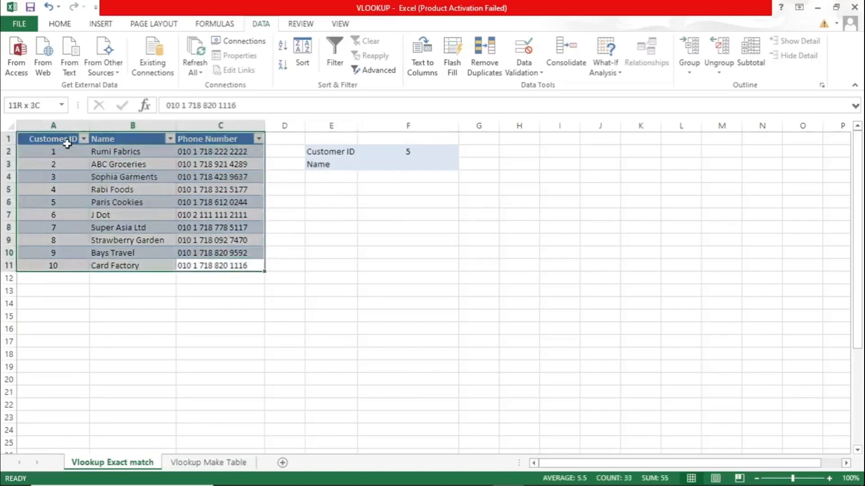
{"action": "left_click", "coordinate": [226, 203]}
{"action": "left_click", "coordinate": [272, 219]}
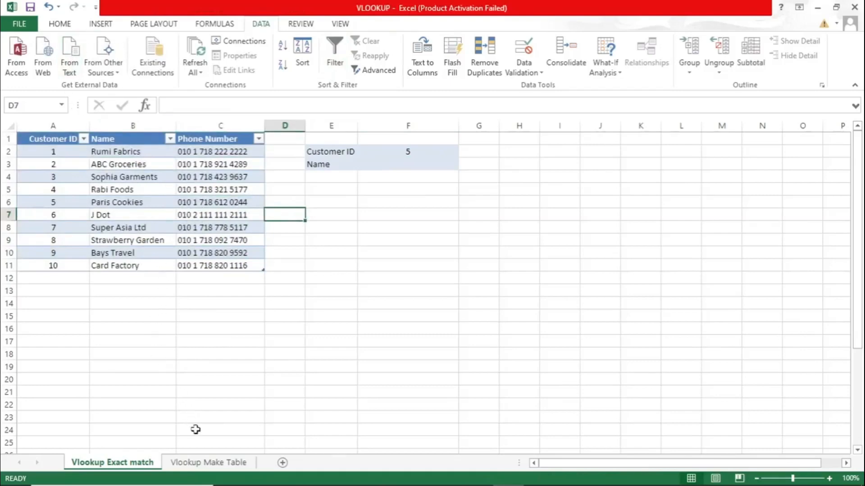
Open the Vlookup Make Table sheet and examine its plain customer list in A1:C11, including the Customer ID values in A2:A11.
{"action": "left_click", "coordinate": [204, 463]}
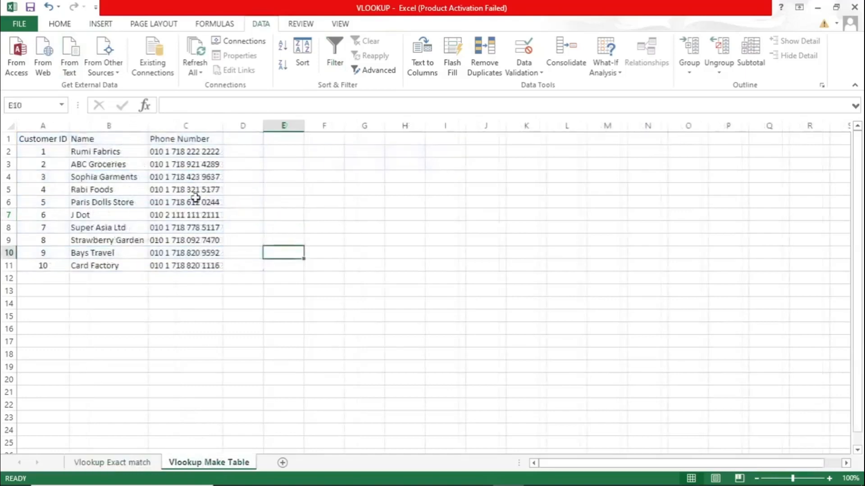
{"action": "left_click", "coordinate": [89, 161]}
{"action": "left_click_drag", "start_coordinate": [217, 265], "coordinate": [42, 130]}
{"action": "left_click", "coordinate": [96, 165]}
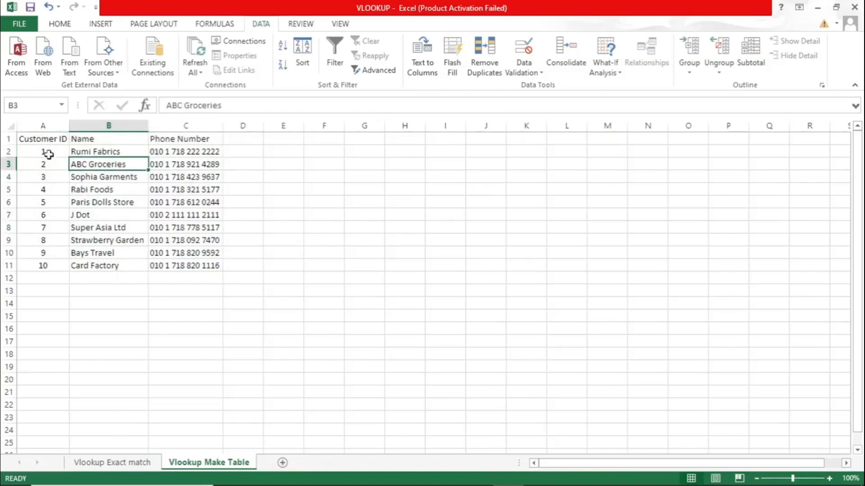
{"action": "left_click_drag", "start_coordinate": [47, 152], "coordinate": [63, 265]}
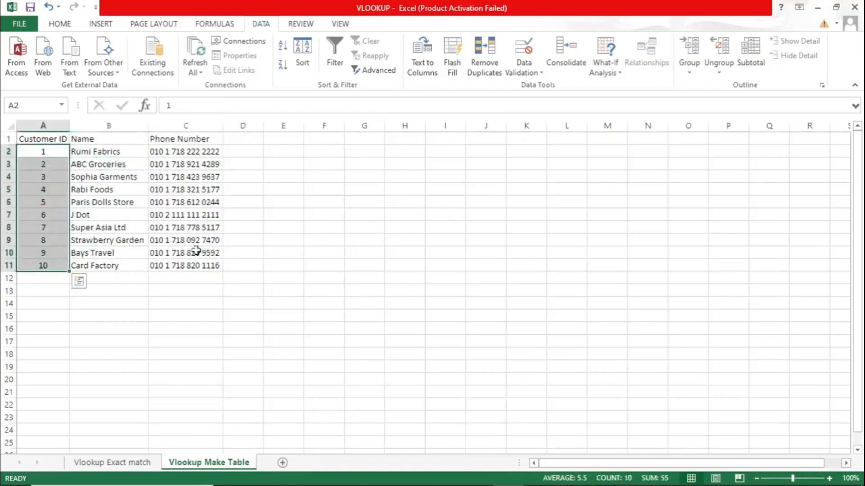
{"action": "left_click", "coordinate": [238, 253]}
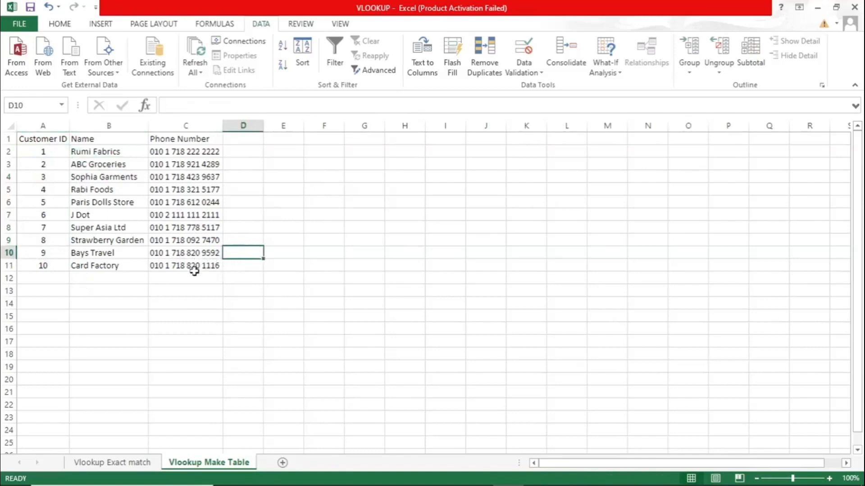
{"action": "left_click", "coordinate": [105, 193]}
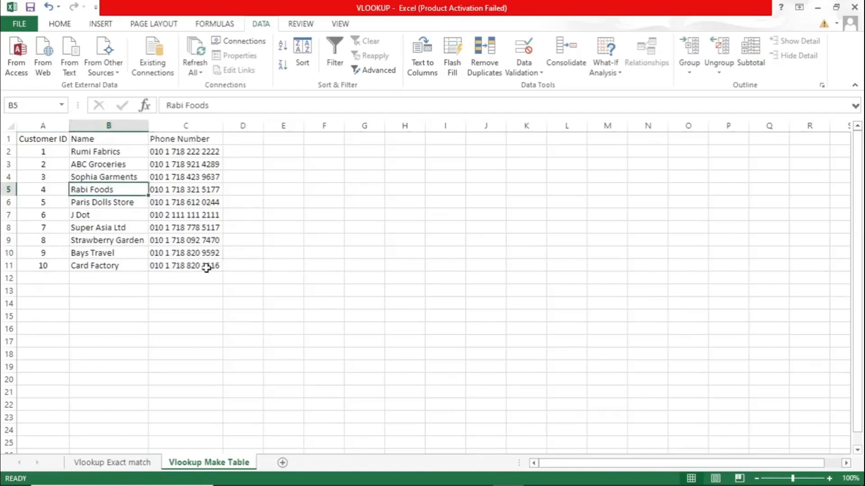
Convert the customer list in A1:C11 into a table with headers.
{"action": "left_click_drag", "start_coordinate": [206, 267], "coordinate": [42, 138]}
{"action": "left_click", "coordinate": [101, 25]}
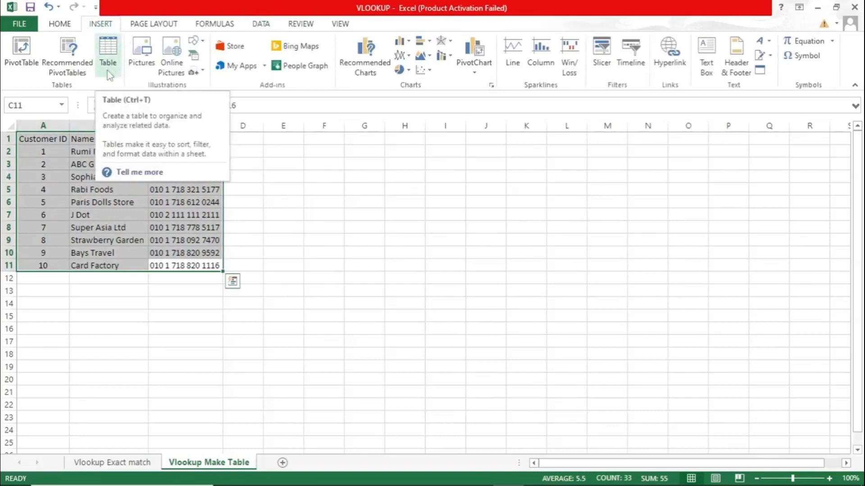
{"action": "left_click", "coordinate": [112, 55]}
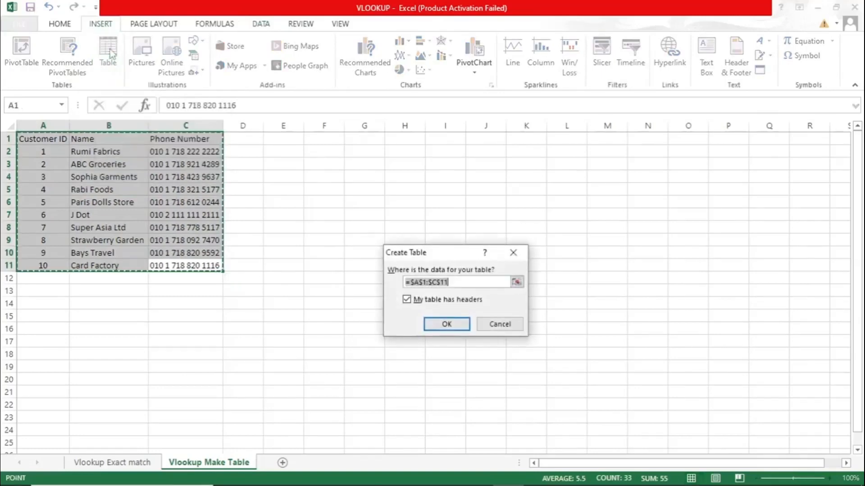
{"action": "left_click_drag", "start_coordinate": [442, 251], "coordinate": [355, 162]}
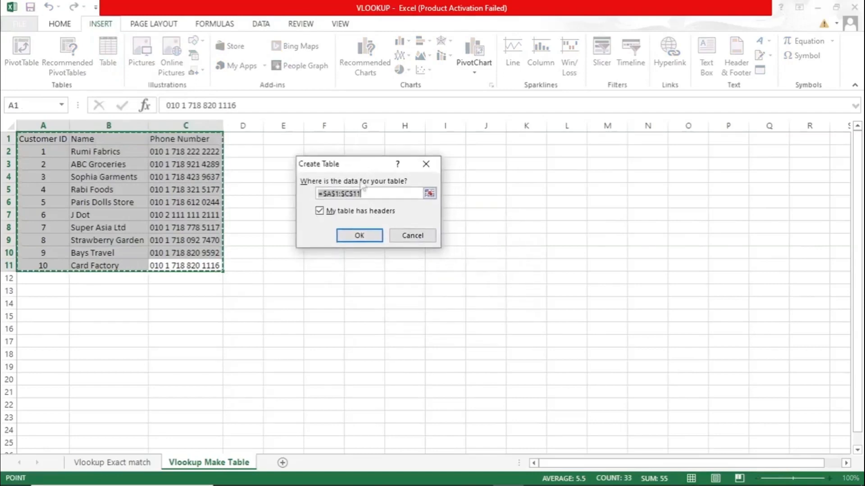
{"action": "left_click", "coordinate": [384, 196]}
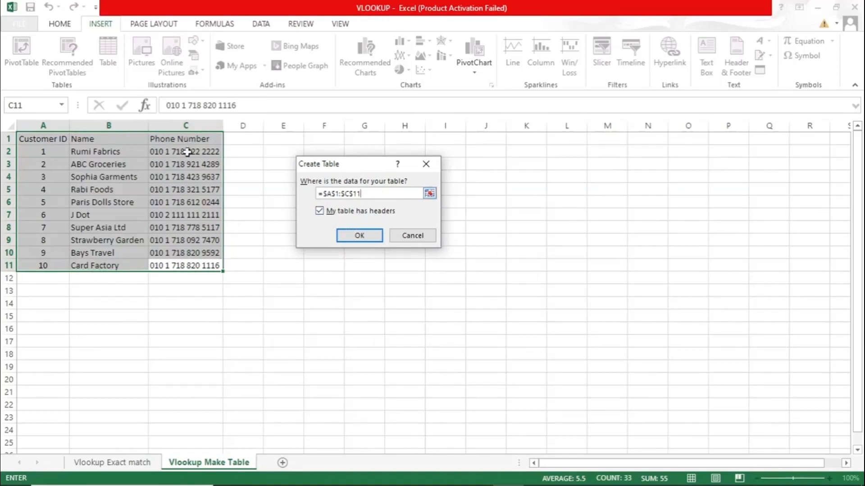
{"action": "left_click", "coordinate": [355, 236]}
{"action": "left_click", "coordinate": [216, 213]}
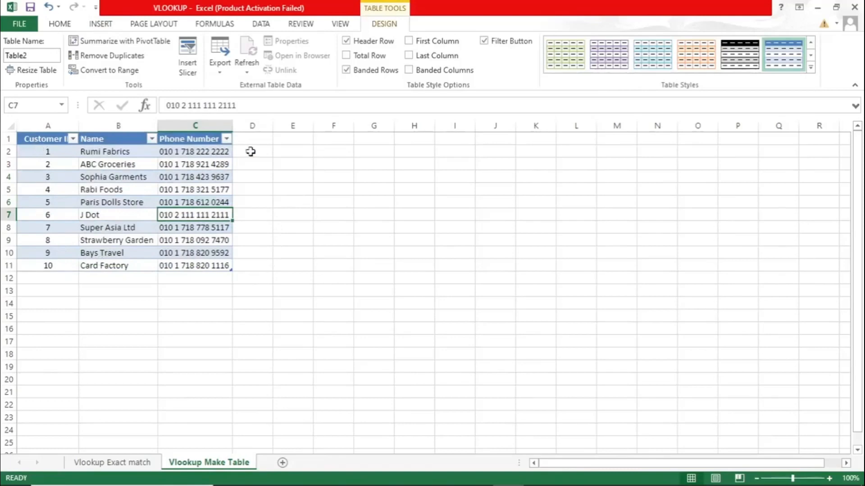
On the Vlookup Exact match sheet, search for the VLOOKUP function and insert it into the Name result cell F3.
{"action": "left_click", "coordinate": [120, 463]}
{"action": "left_click", "coordinate": [333, 205]}
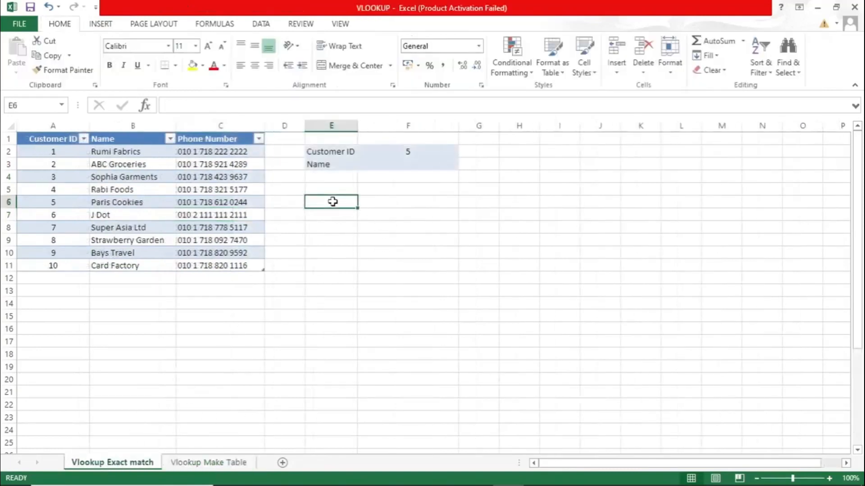
{"action": "left_click", "coordinate": [416, 150]}
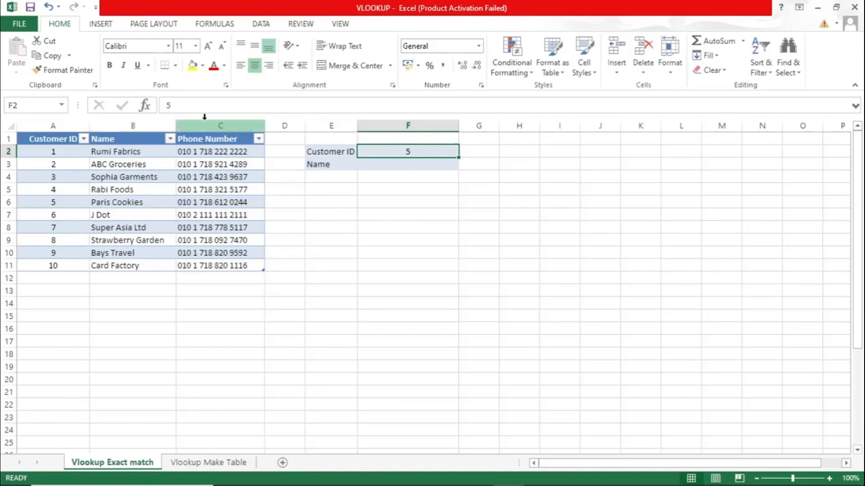
{"action": "left_click", "coordinate": [406, 164]}
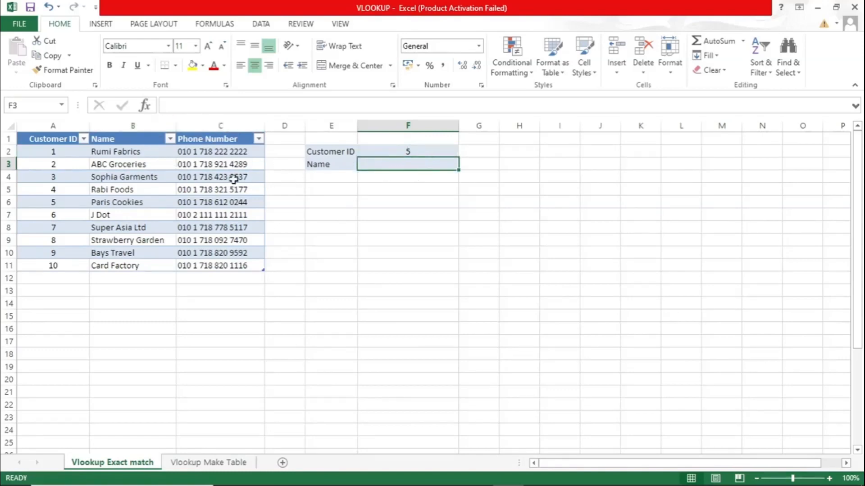
{"action": "left_click", "coordinate": [145, 106]}
{"action": "left_click_drag", "start_coordinate": [334, 103], "coordinate": [383, 136]}
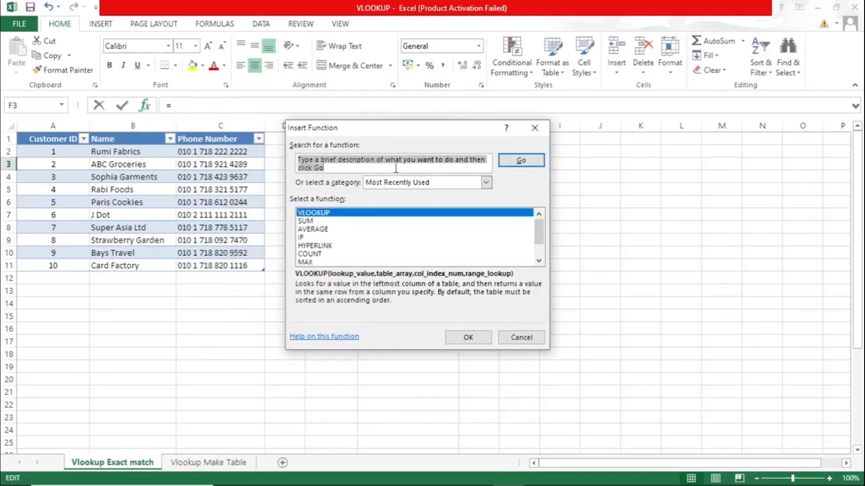
{"action": "type", "text": "VL"}
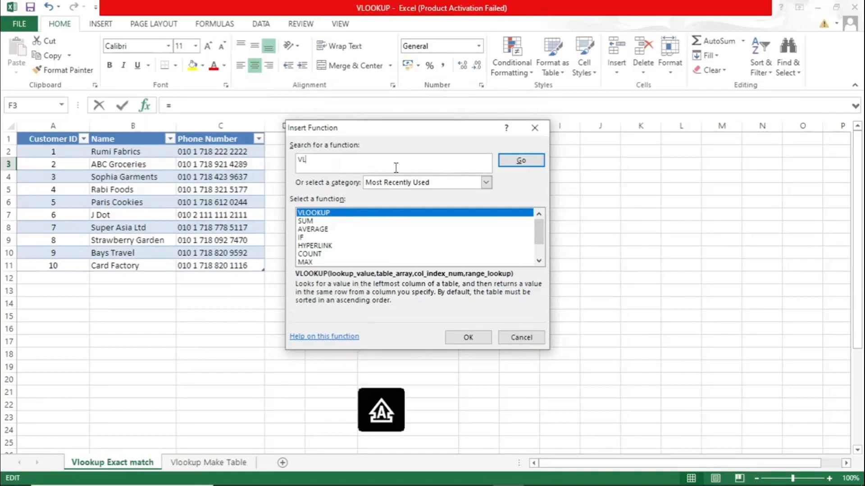
{"action": "type", "text": "OOKUP"}
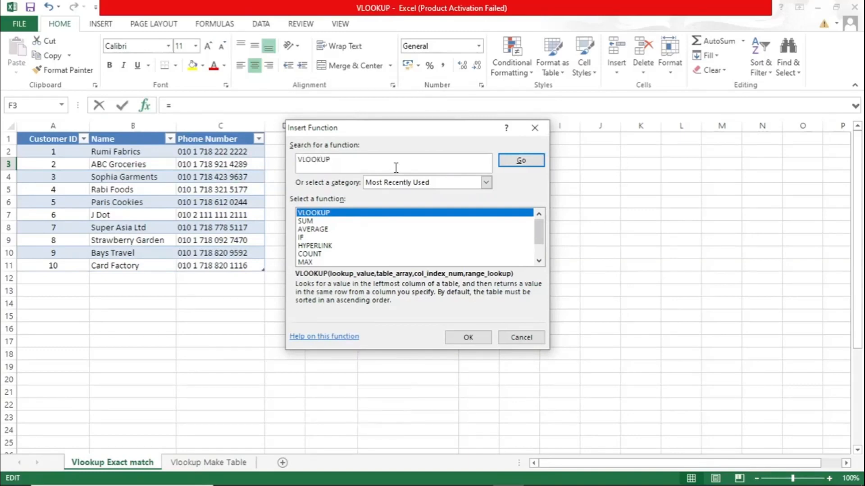
{"action": "key", "text": "Return"}
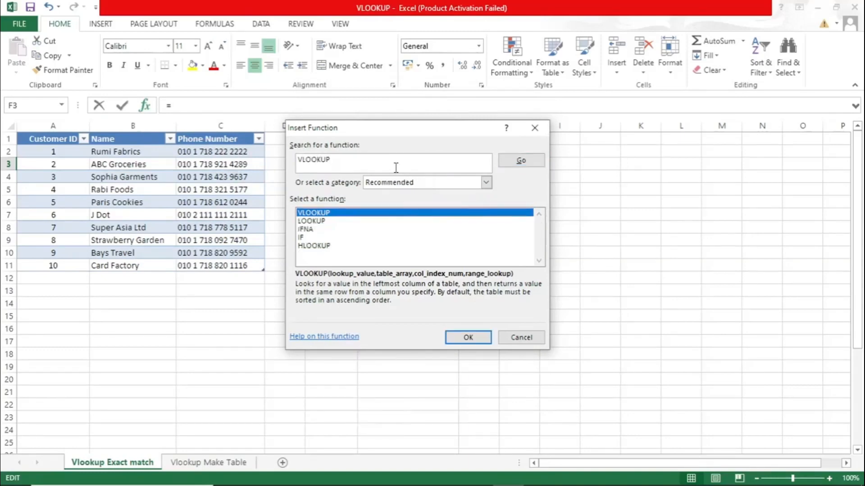
{"action": "key", "text": "Caps_Lock"}
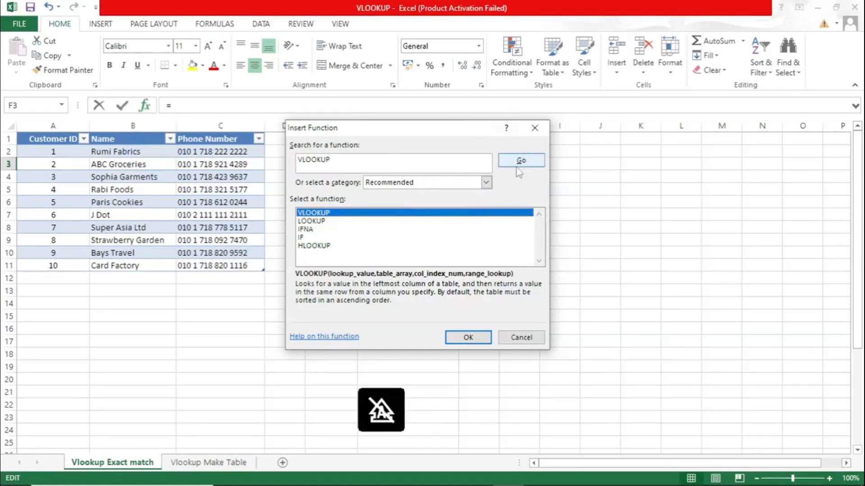
{"action": "double_click", "coordinate": [312, 213]}
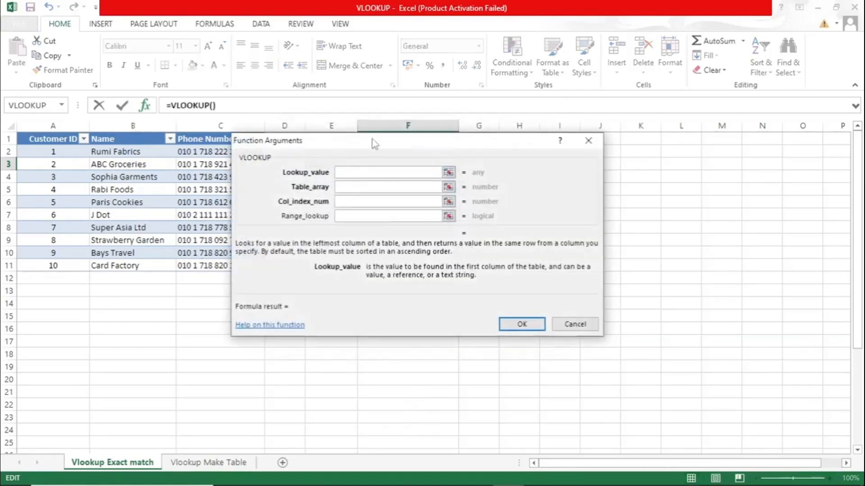
Set the VLOOKUP's Lookup_value to the Customer ID cell F2 and select the customer table A1:C11 as its Table_array.
{"action": "left_click_drag", "start_coordinate": [372, 140], "coordinate": [443, 199]}
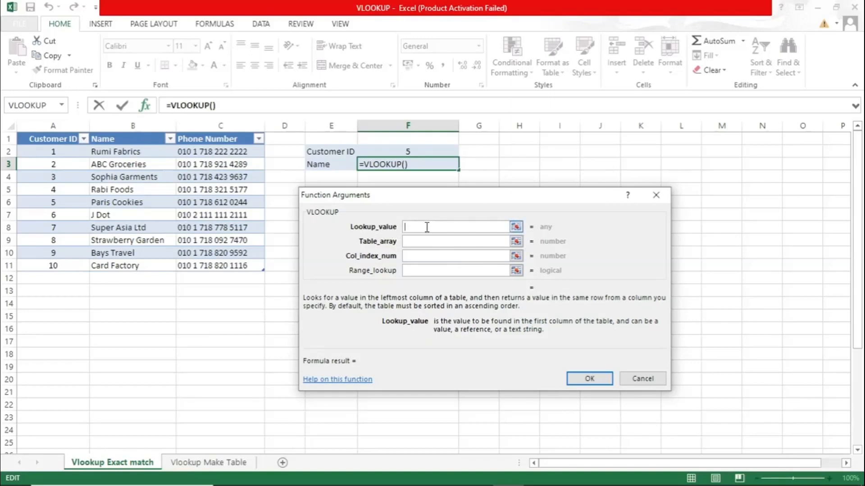
{"action": "left_click", "coordinate": [417, 153]}
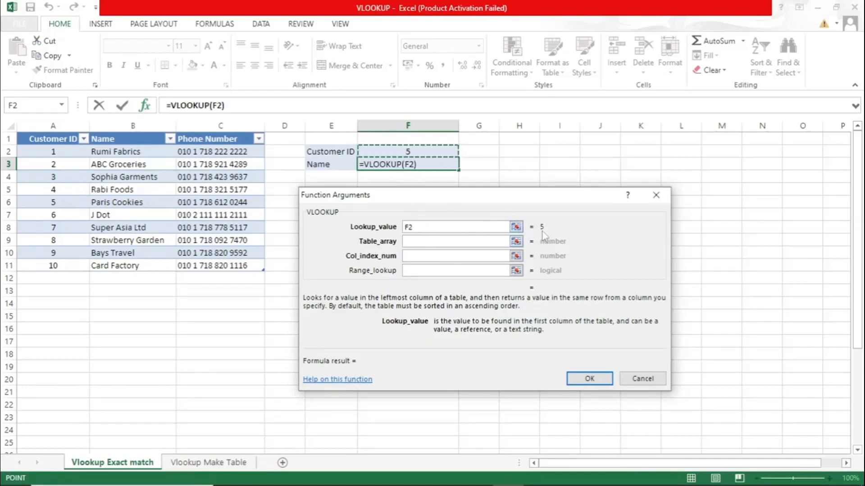
{"action": "left_click", "coordinate": [438, 242]}
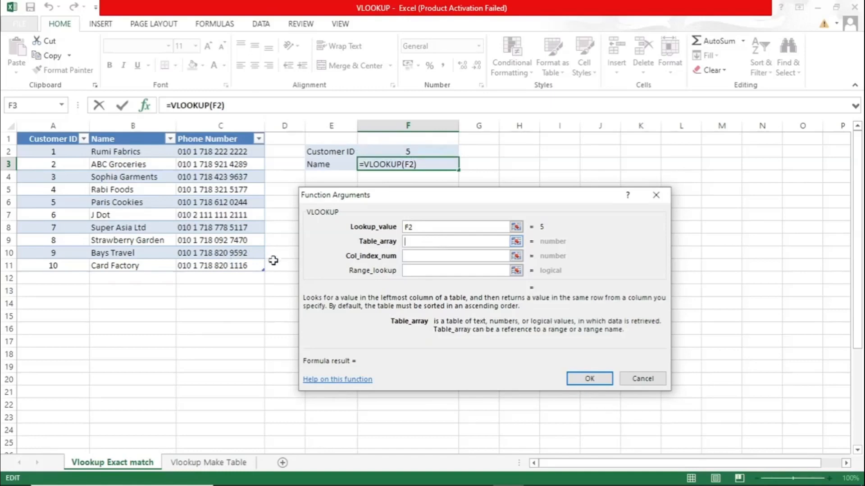
{"action": "left_click_drag", "start_coordinate": [242, 266], "coordinate": [53, 135]}
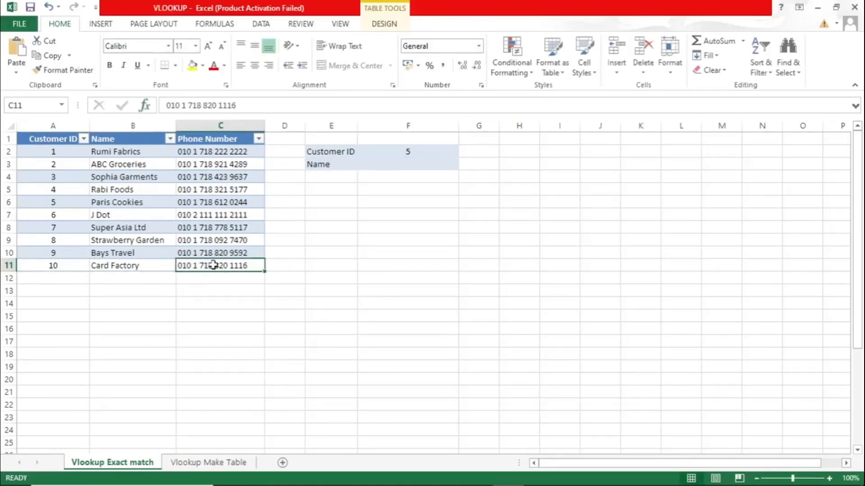
Add Customer IDs 11, 12 and 13 in A12:A14 directly below the customer table.
{"action": "left_click", "coordinate": [63, 276]}
{"action": "type", "text": "11"}
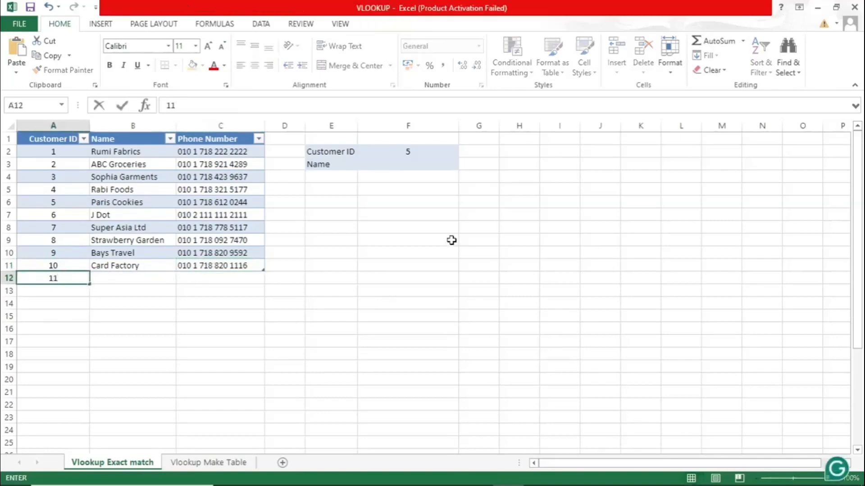
{"action": "key", "text": "Return"}
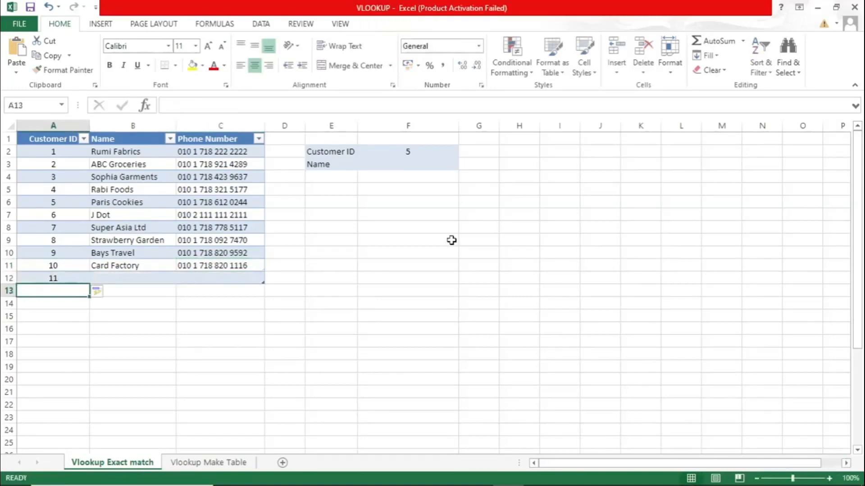
{"action": "type", "text": "12"}
{"action": "key", "text": "Return"}
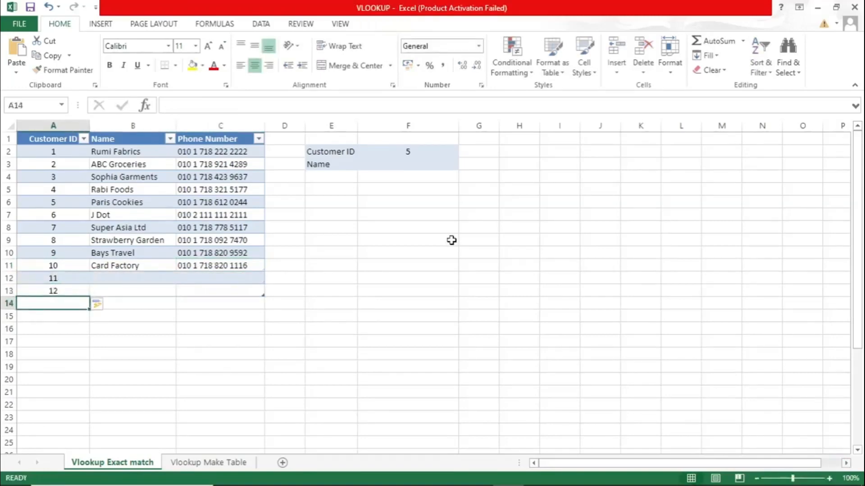
{"action": "type", "text": "13"}
{"action": "key", "text": "Return"}
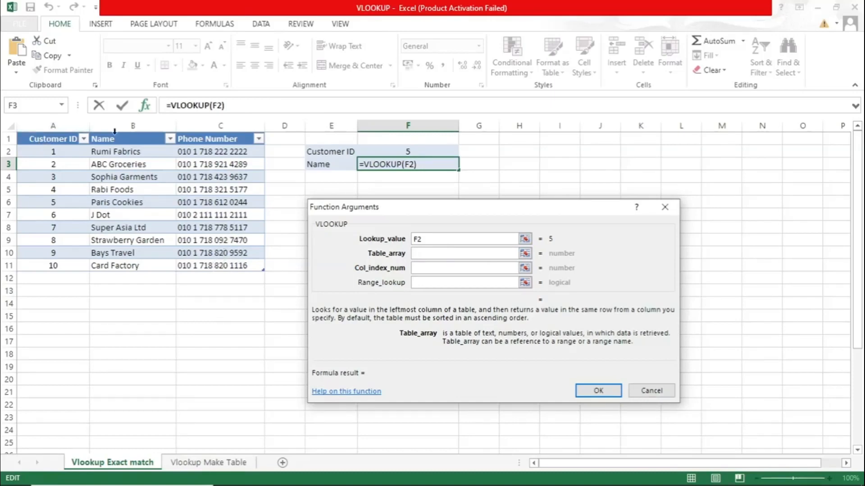
Try whole columns A:C as the Table_array, check the cells below the customer table, and clear the argument.
{"action": "left_click_drag", "start_coordinate": [71, 128], "coordinate": [224, 127]}
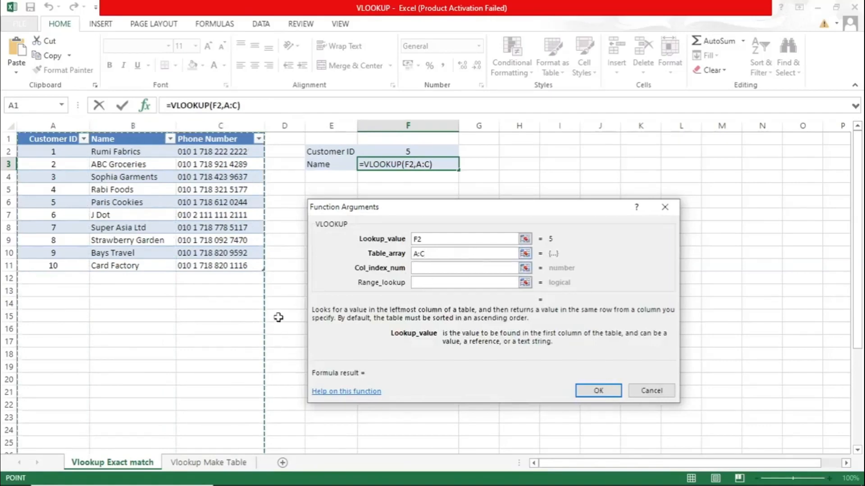
{"action": "scroll", "coordinate": [277, 320], "scroll_direction": "down", "scroll_amount": 7}
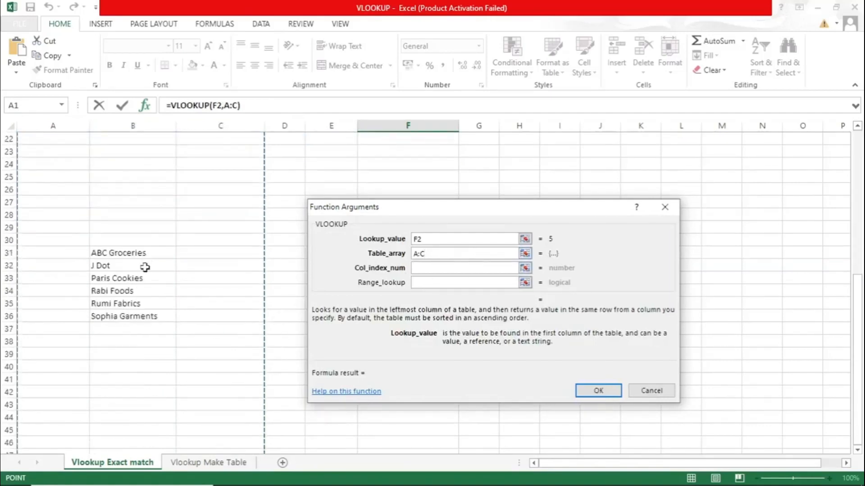
{"action": "scroll", "coordinate": [230, 308], "scroll_direction": "up", "scroll_amount": 1}
{"action": "scroll", "coordinate": [230, 308], "scroll_direction": "up", "scroll_amount": 7}
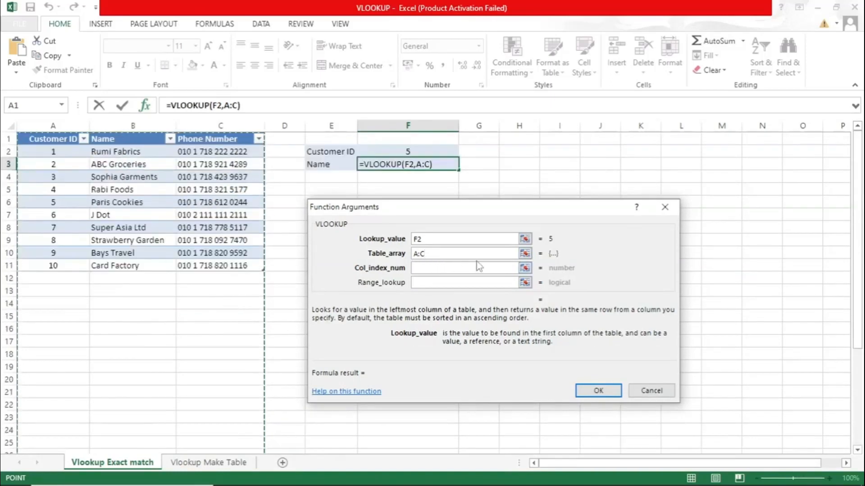
{"action": "left_click_drag", "start_coordinate": [434, 253], "coordinate": [407, 257]}
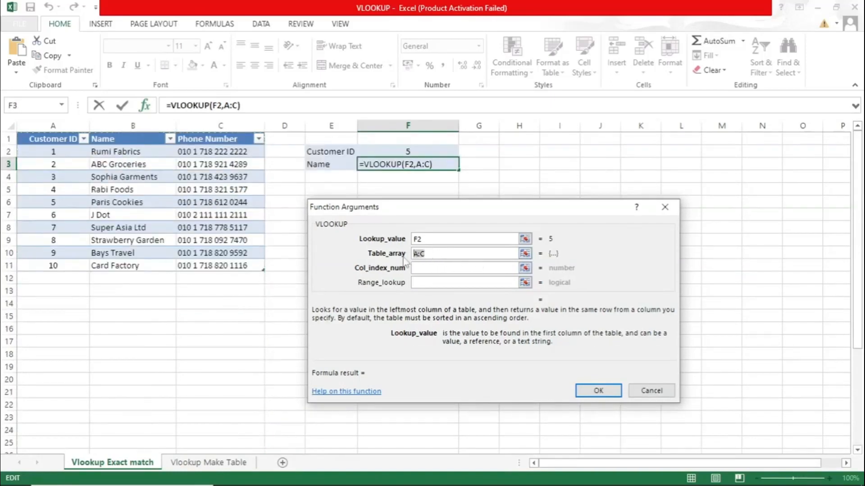
{"action": "key", "text": "BackSpace"}
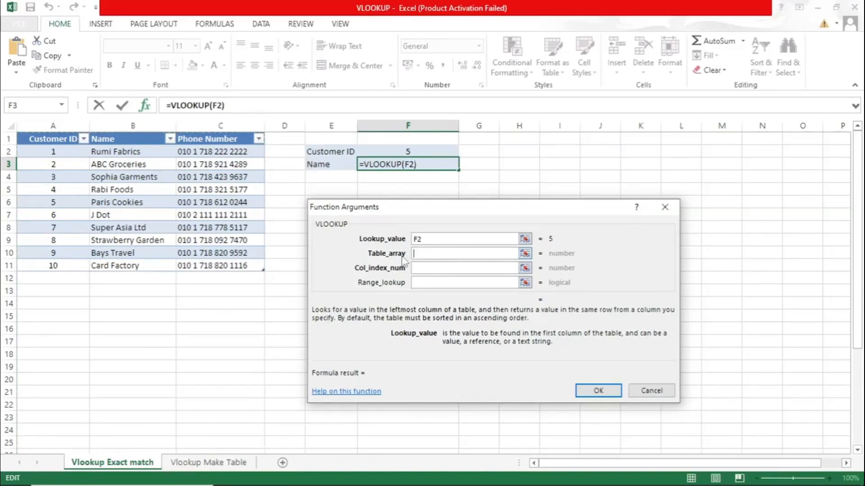
Set the Table_array to the whole customer table including headers, Table1[#All], and the Col_index_num to 2.
{"action": "left_click_drag", "start_coordinate": [225, 266], "coordinate": [18, 135]}
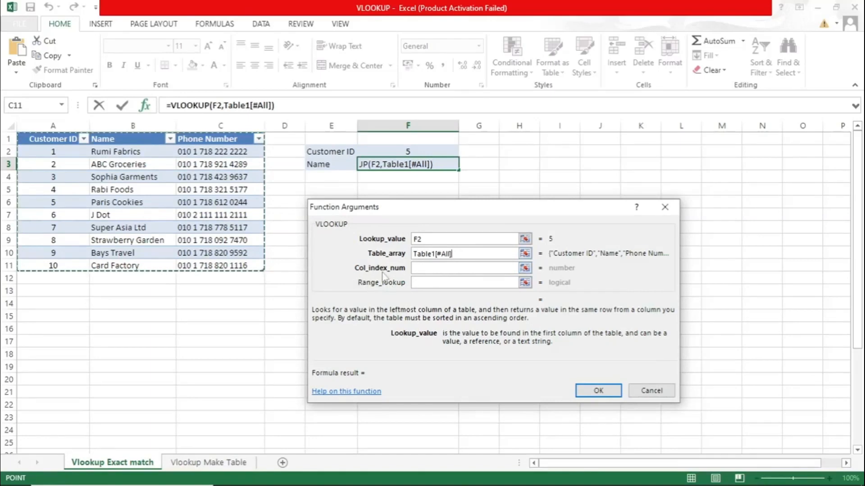
{"action": "left_click", "coordinate": [428, 268]}
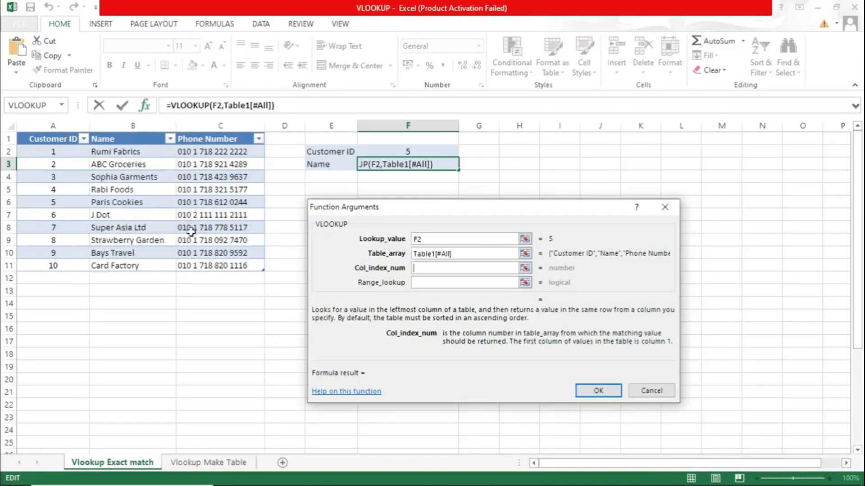
{"action": "left_click", "coordinate": [428, 269]}
{"action": "type", "text": "2"}
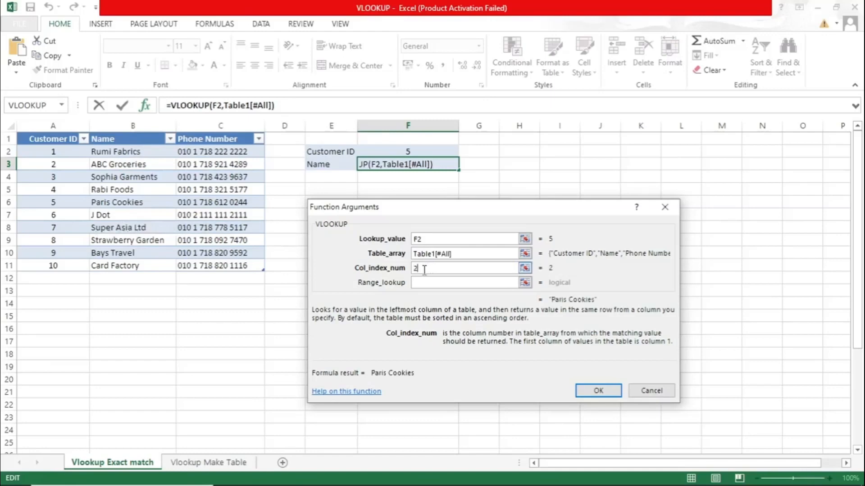
Set the Range_lookup to false for an exact match and complete the VLOOKUP formula in F3.
{"action": "left_click", "coordinate": [425, 282]}
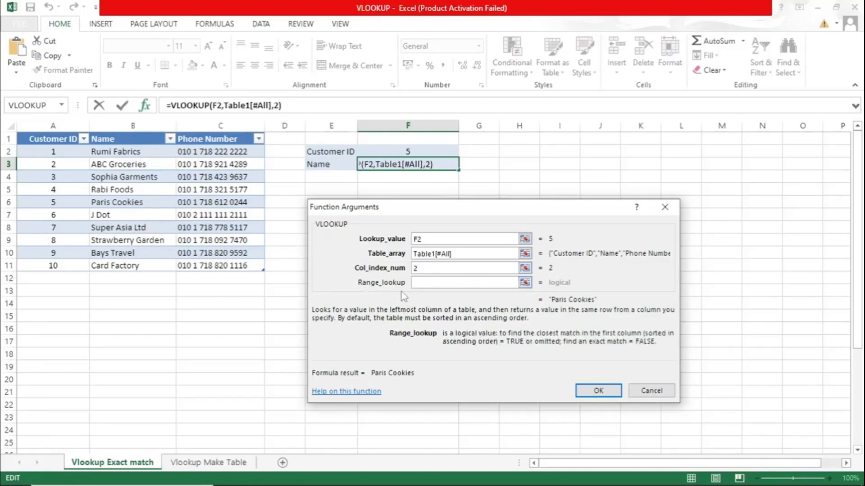
{"action": "type", "text": "f"}
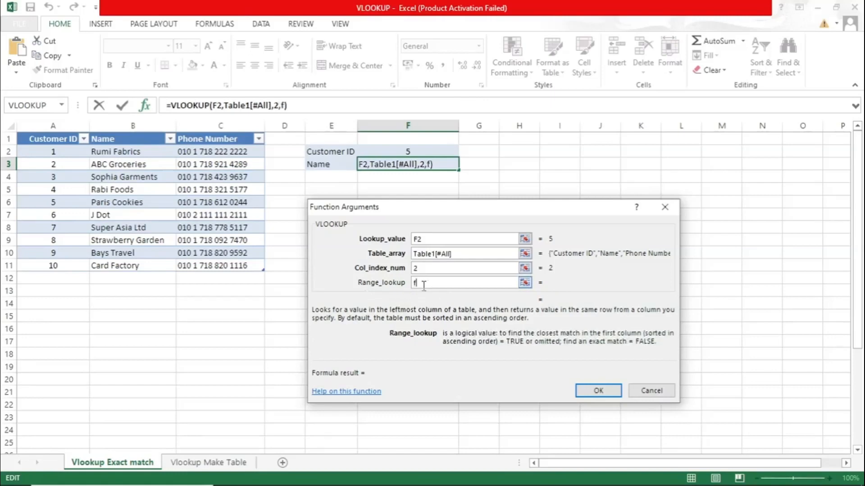
{"action": "type", "text": "alse"}
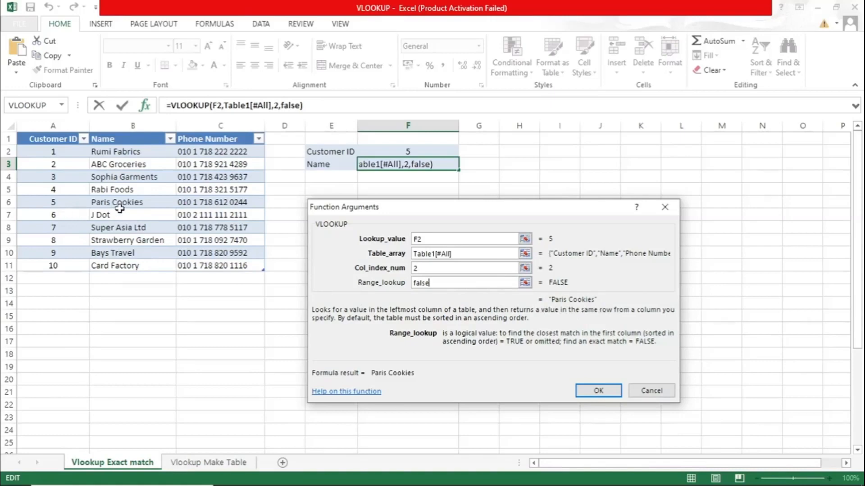
{"action": "left_click", "coordinate": [599, 390]}
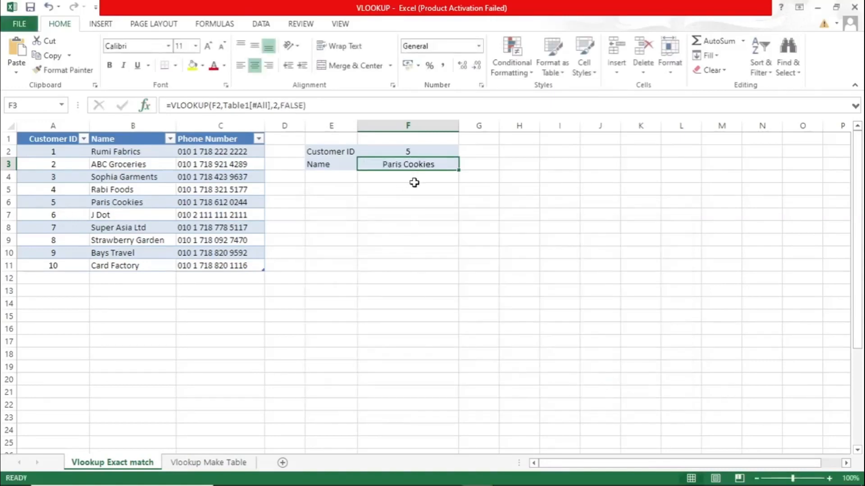
Test the lookup by setting the Customer ID in F2 to 1, followed by 8.
{"action": "left_click", "coordinate": [435, 152]}
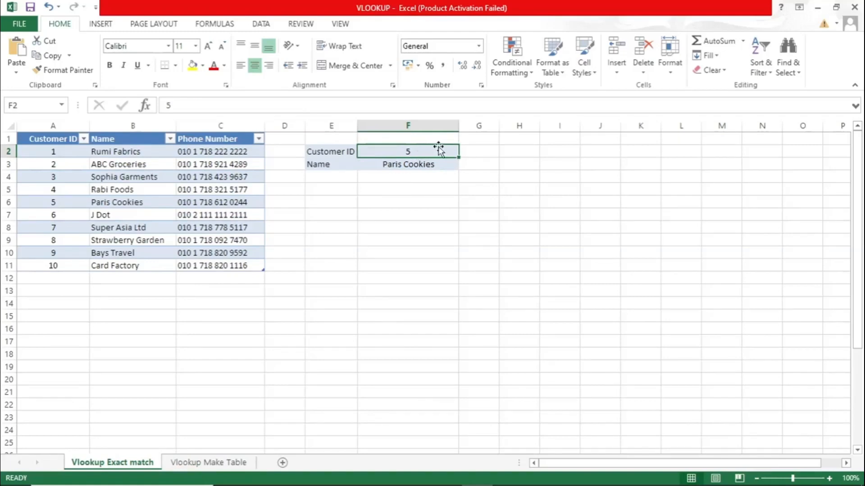
{"action": "type", "text": "1"}
{"action": "key", "text": "Return"}
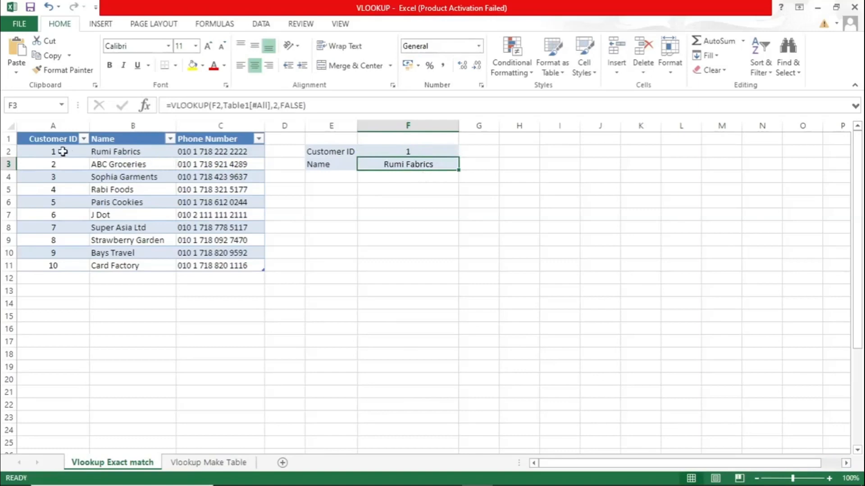
{"action": "left_click", "coordinate": [414, 153]}
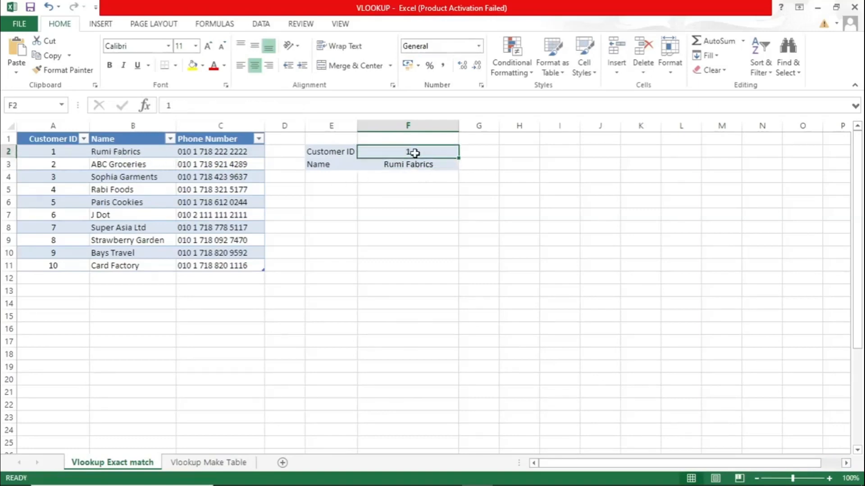
{"action": "type", "text": "8"}
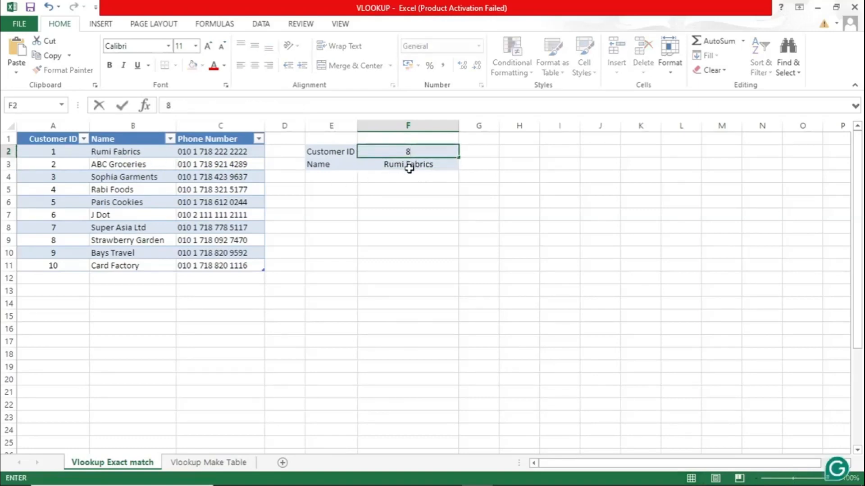
{"action": "key", "text": "Return"}
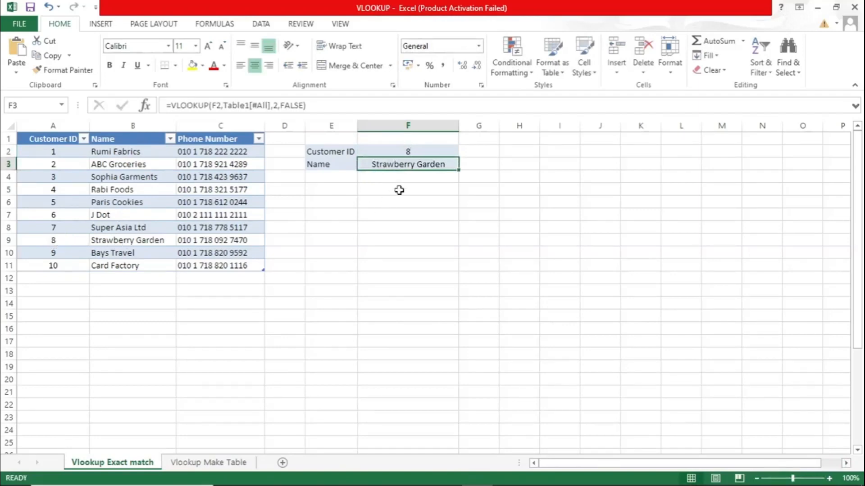